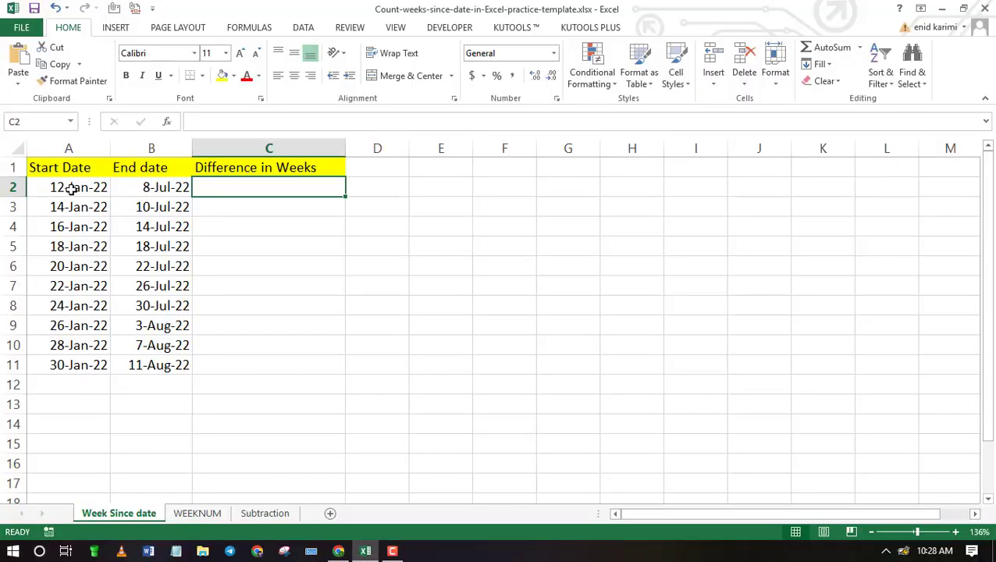
click(71, 189)
click(145, 189)
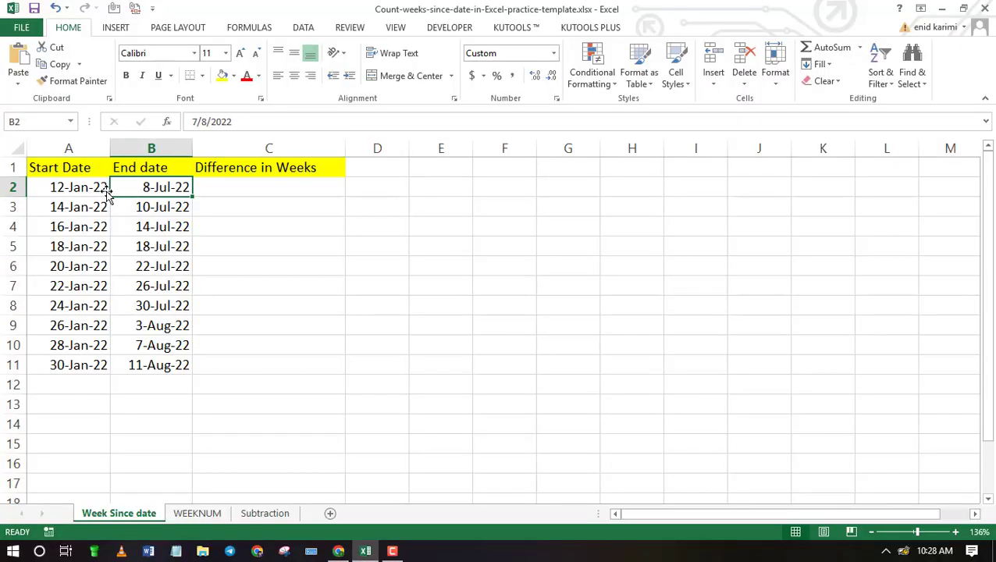
click(66, 168)
click(139, 166)
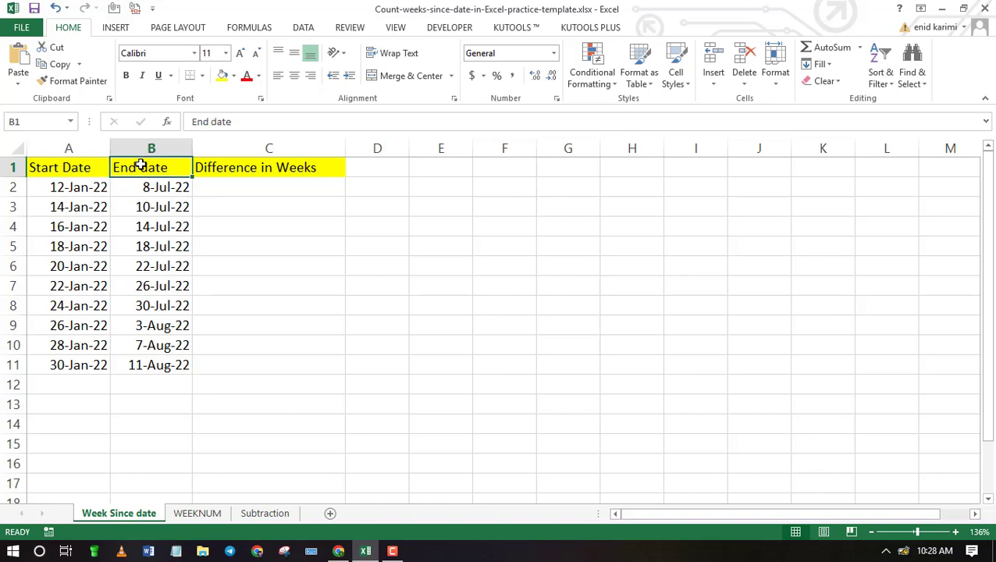
click(229, 166)
- Begin a formula in cell C2 with ROUNDDOWN and a nested DATEDIF: =ROUNDDOWN((DATEDIF(
click(252, 191)
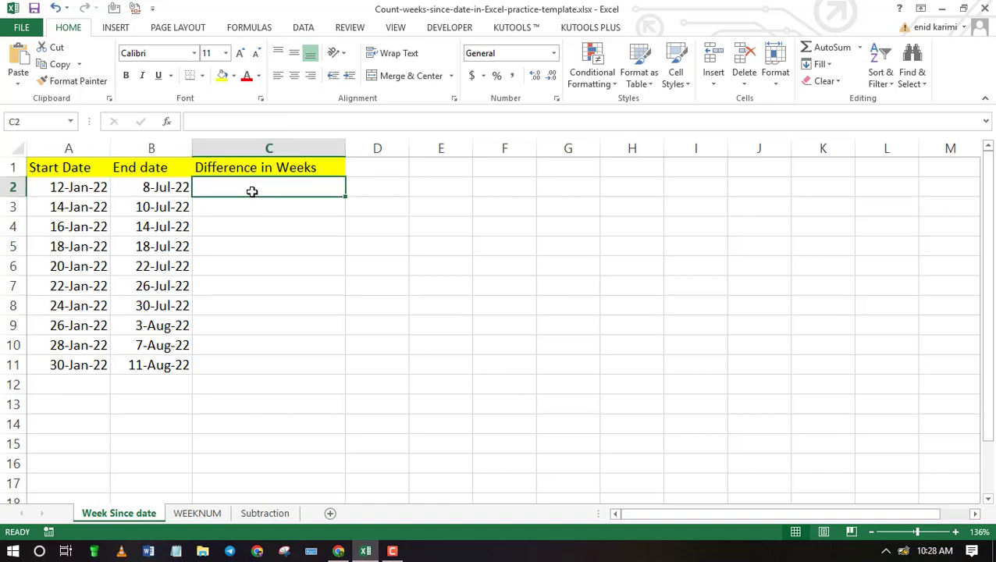
text(=)
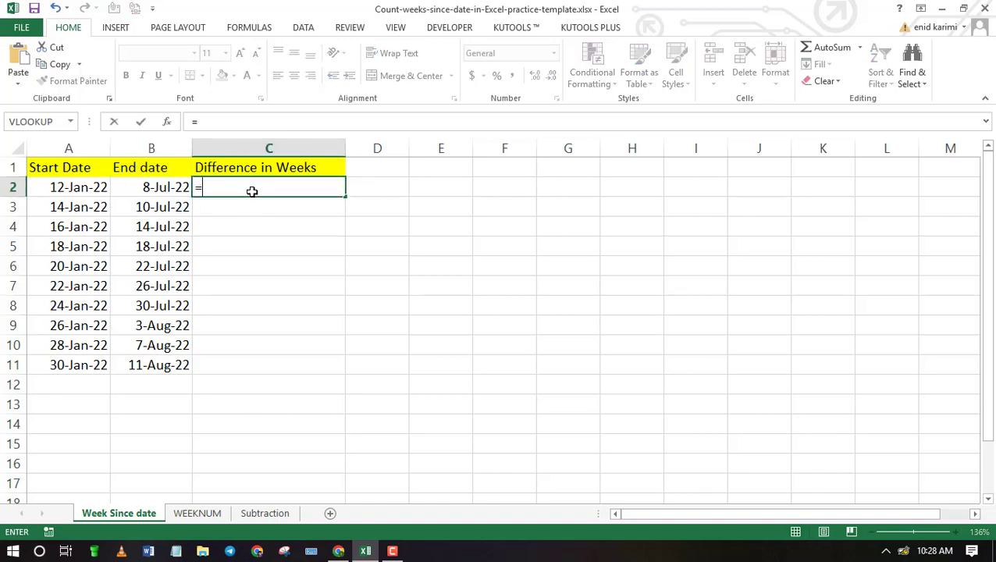
text(round)
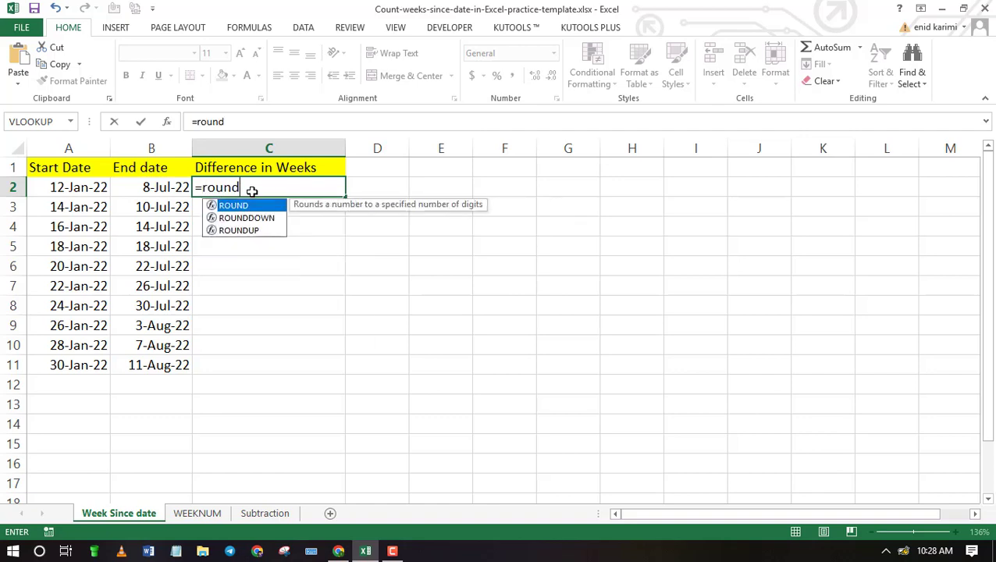
text(down)
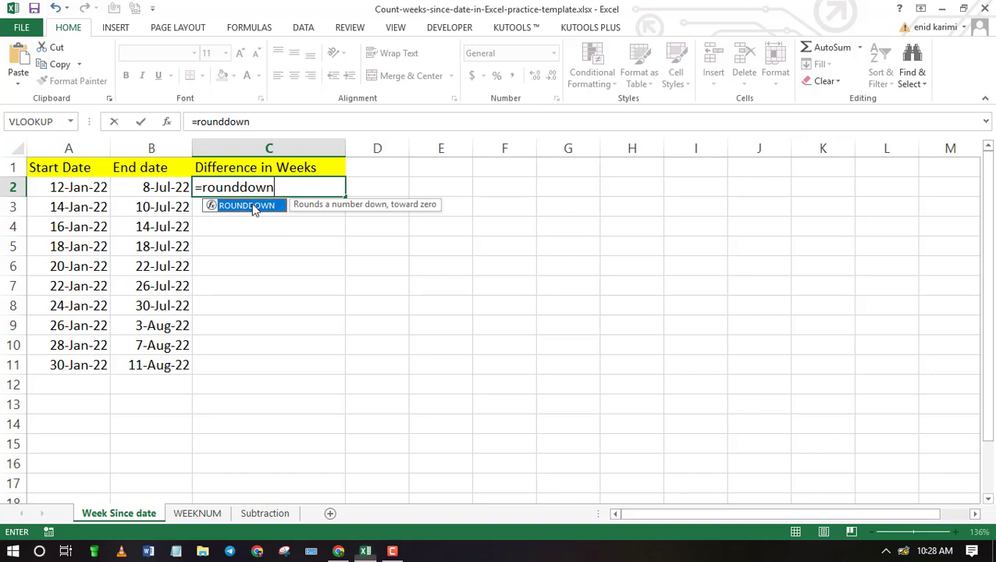
double_click(258, 205)
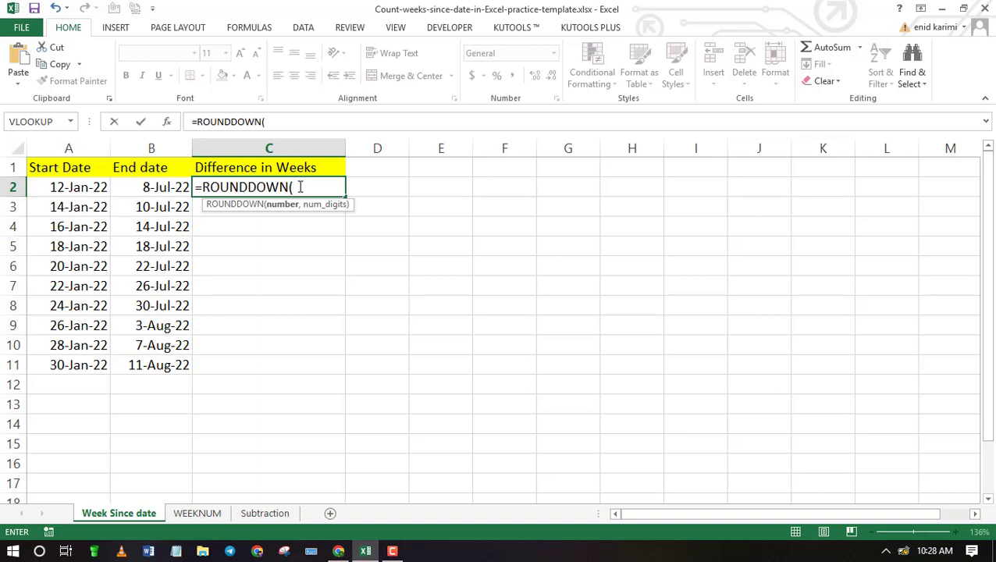
text(()
text(D)
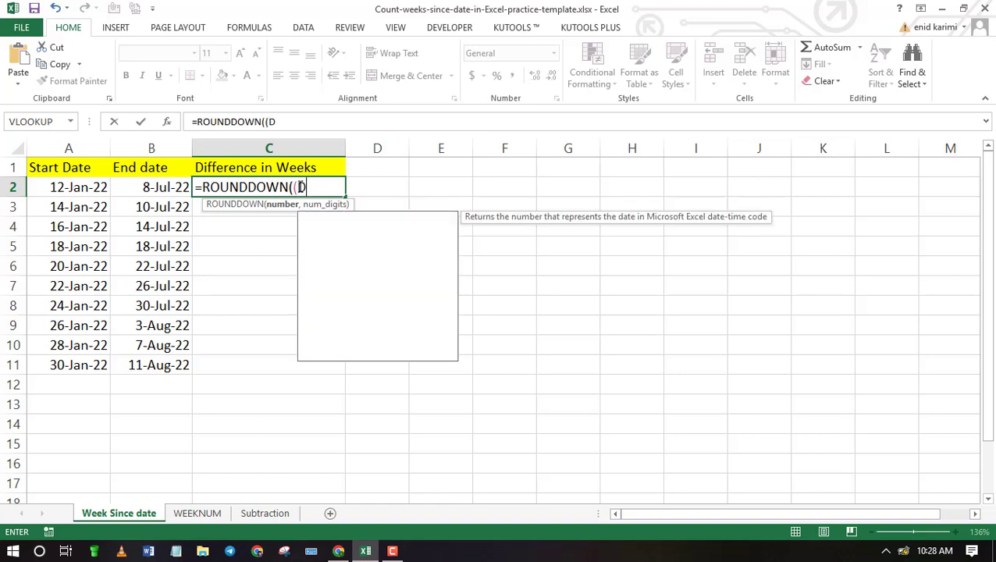
text(ATED)
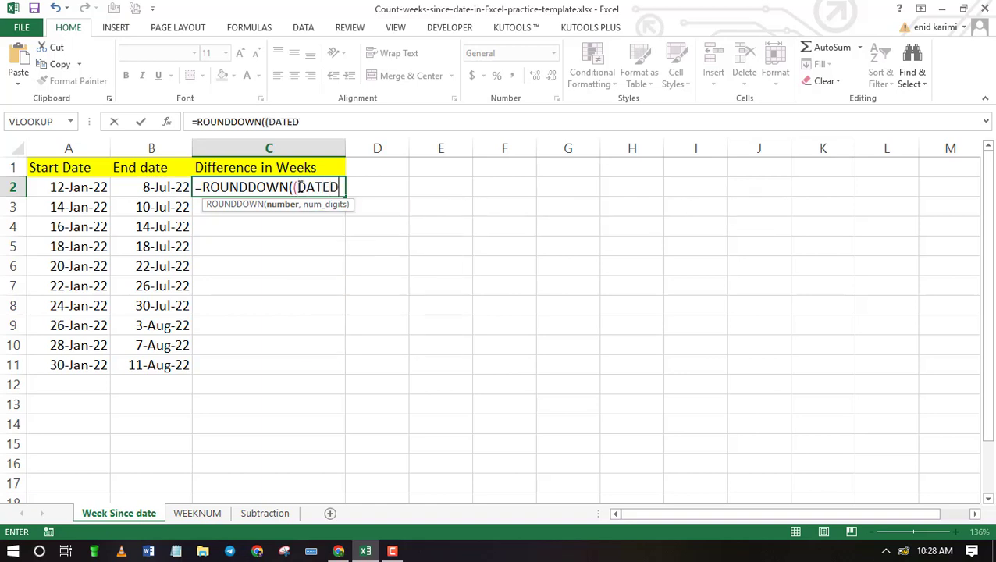
text(IF)
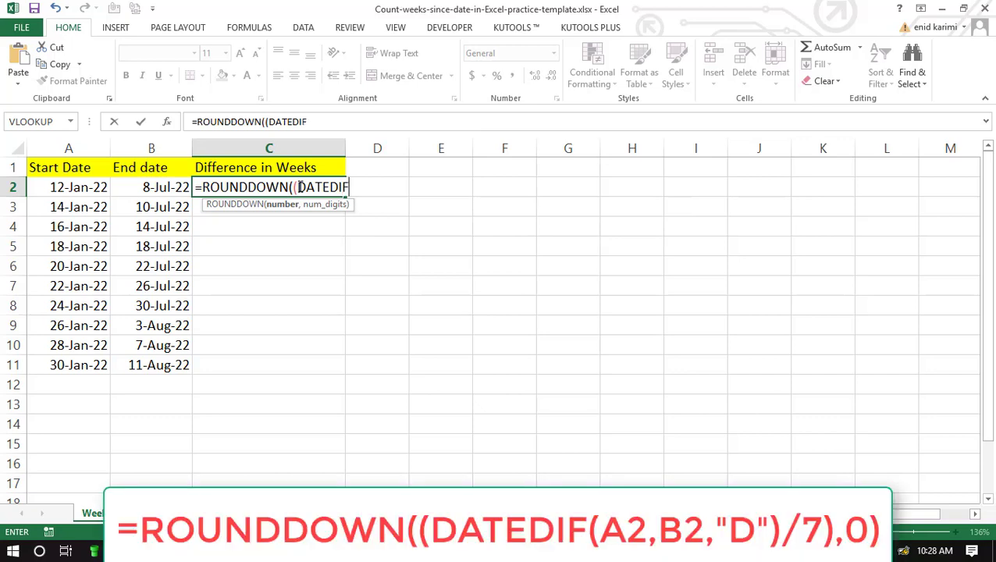
text(()
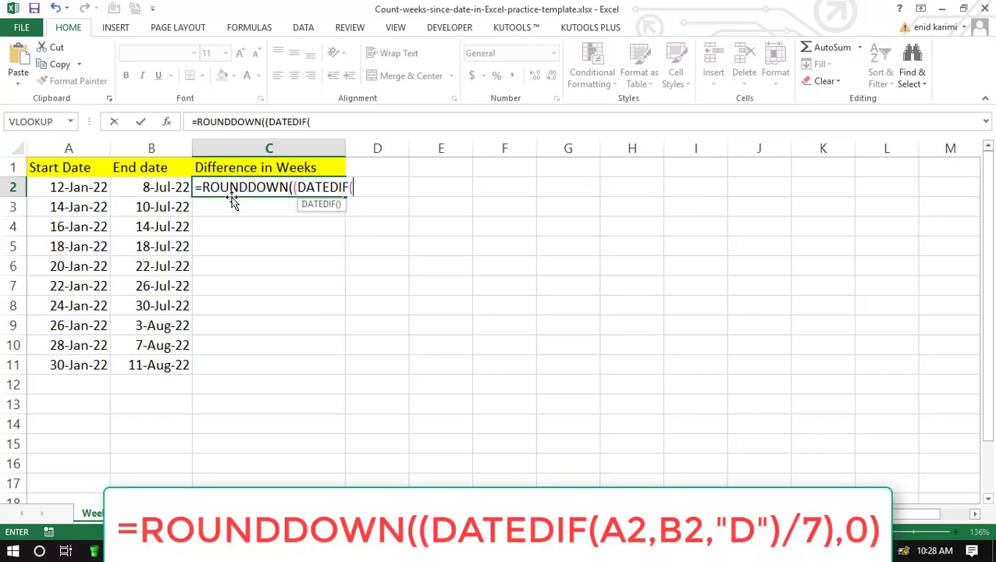
- Complete the C2 formula with A2, B2 and "D", divided by 7 and rounded to 0 digits: =ROUNDDOWN((DATEDIF(A2,B2,"D")/7),0)
click(69, 188)
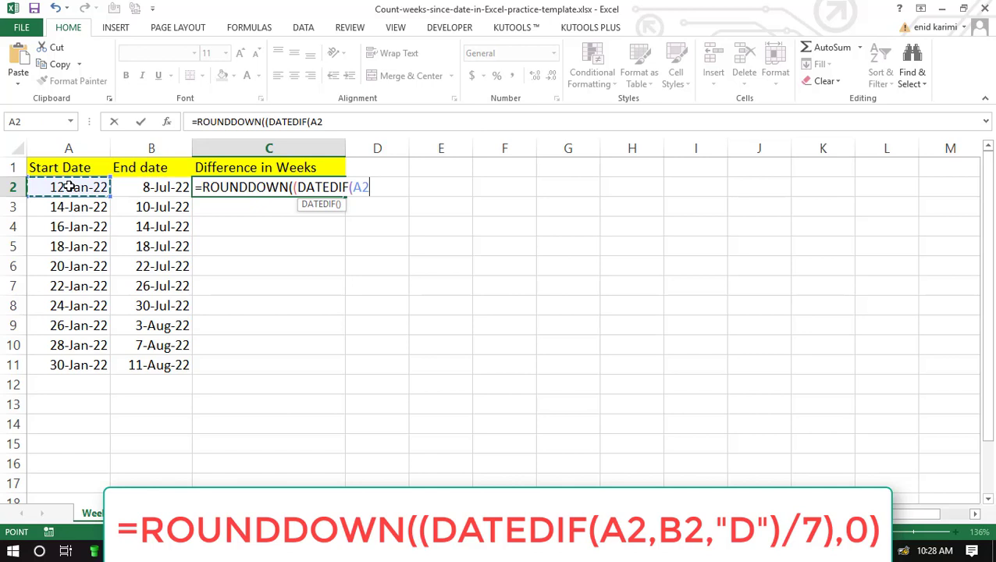
text(,)
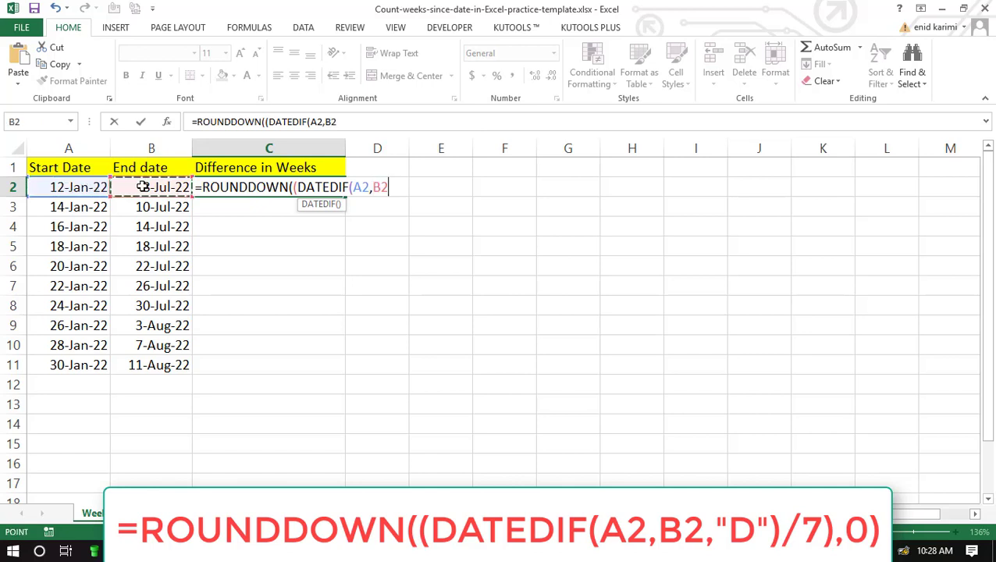
click(143, 187)
text(,)
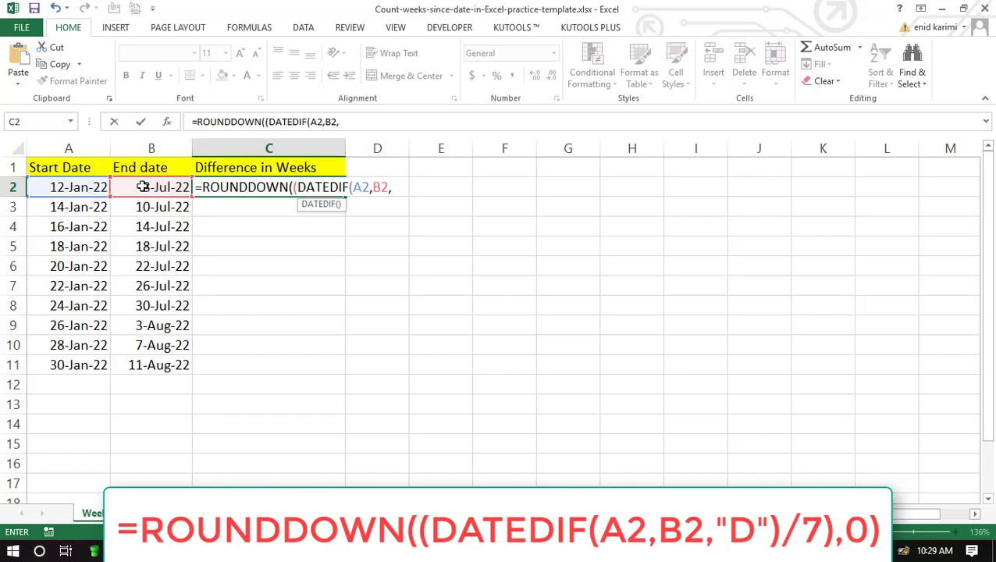
text("D"))
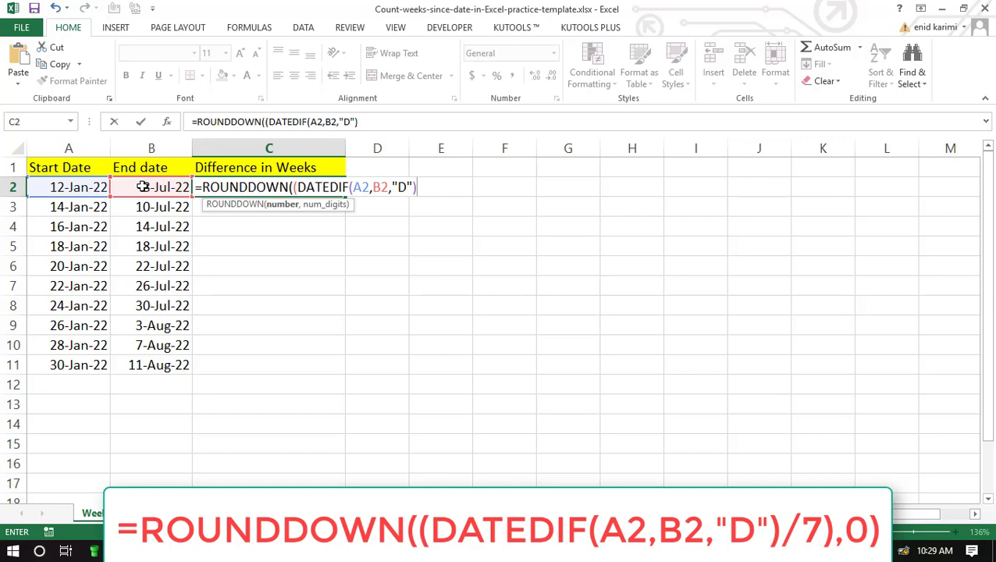
text(,)
key(BackSpace)
text(/7),)
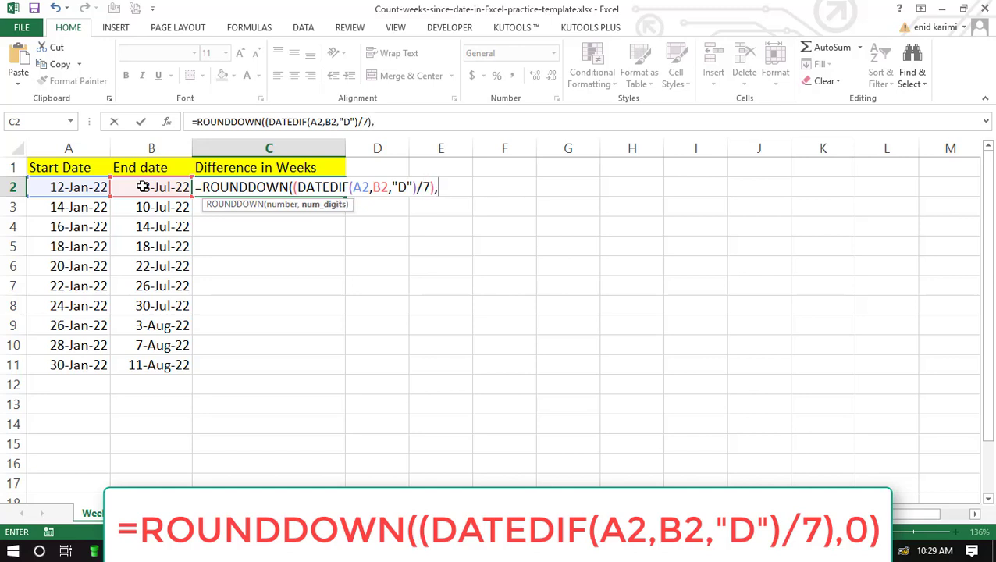
text(0))
key(Return)
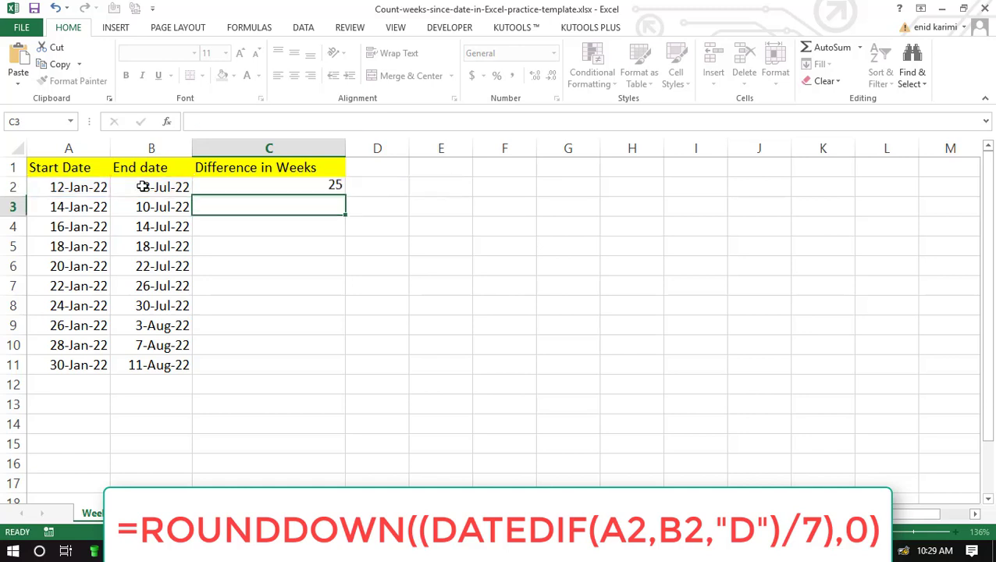
click(290, 187)
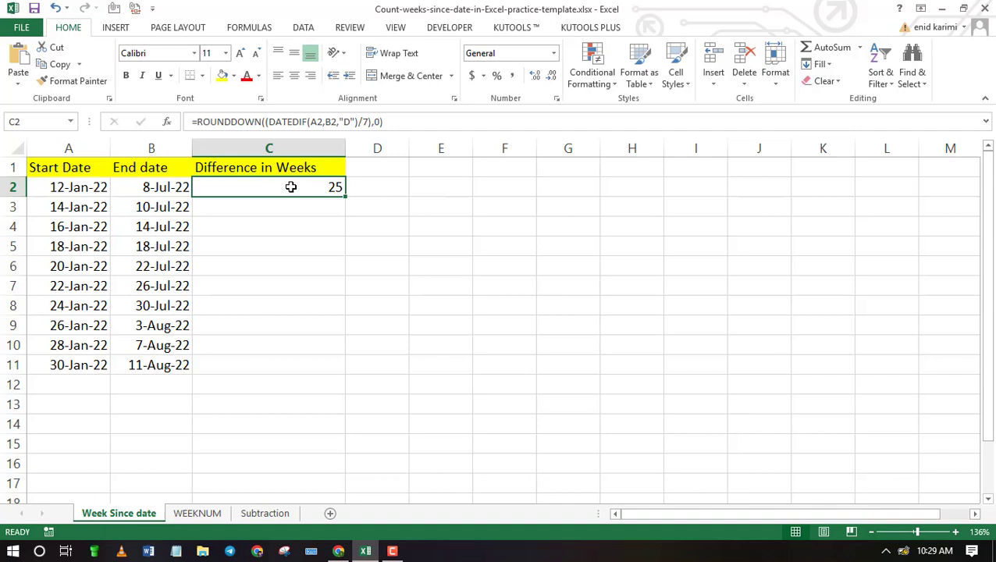
click(387, 122)
drag(351, 125, 190, 122)
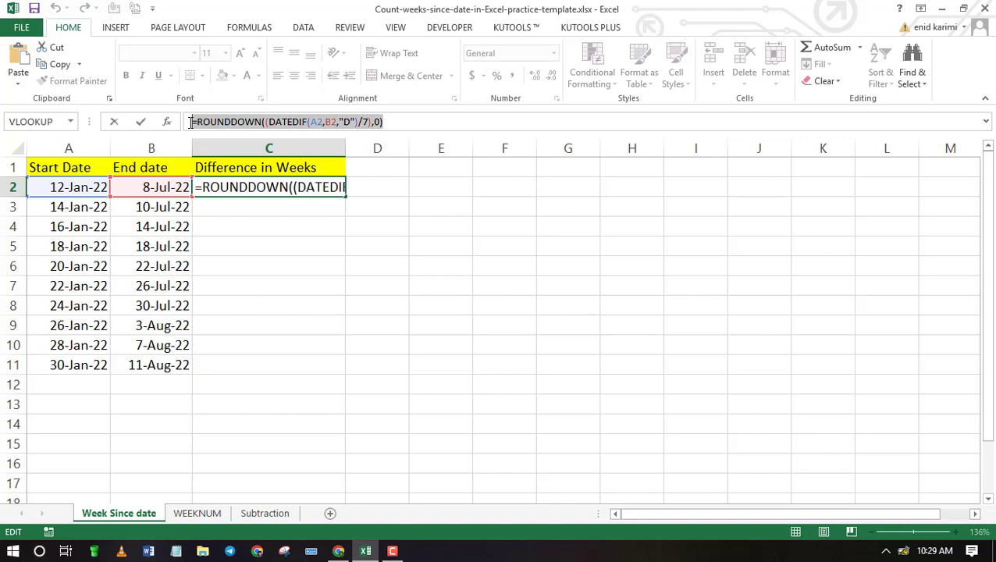
key(Return)
- Fill the week-difference formula from C2 down the column through C11
click(333, 185)
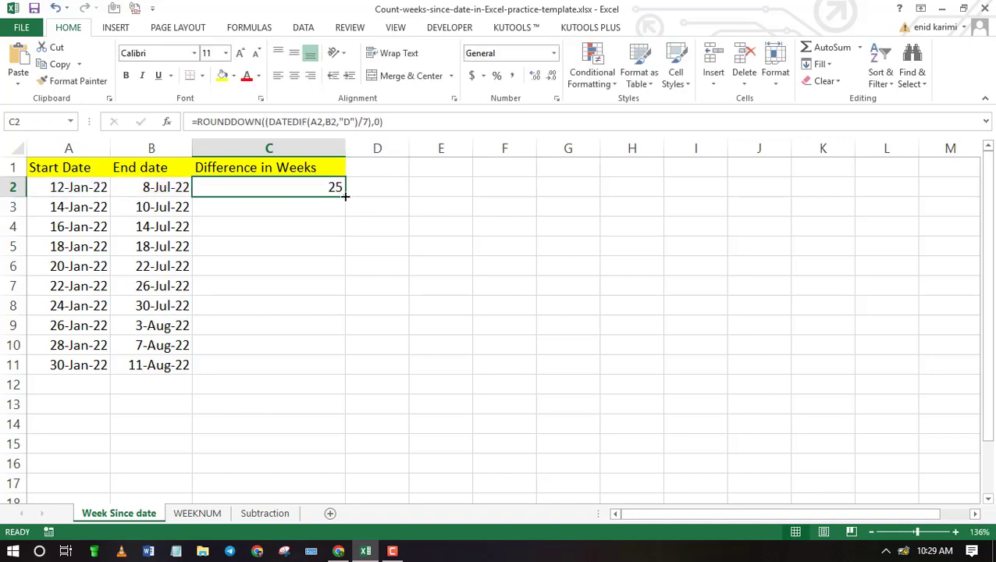
drag(345, 196, 336, 372)
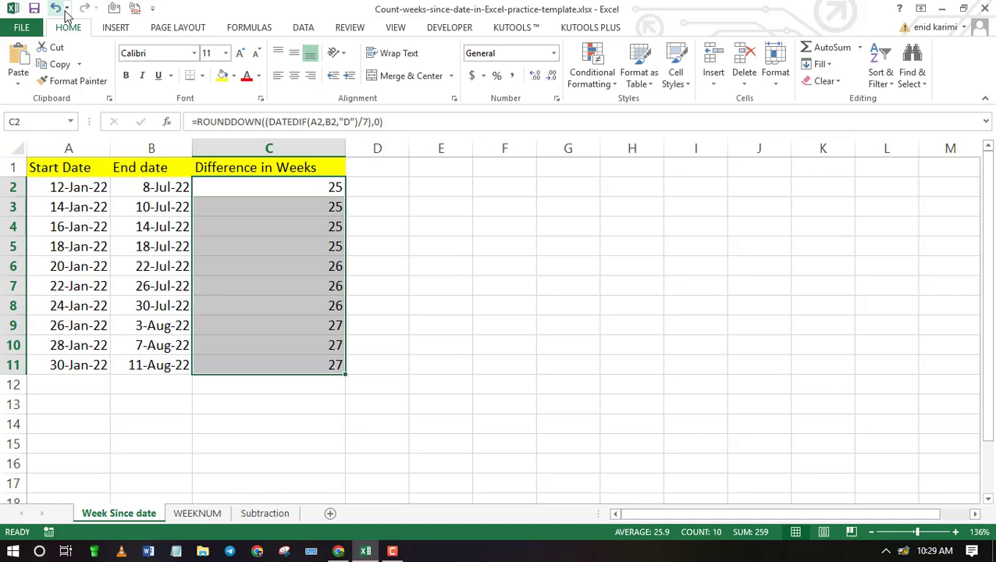
click(62, 10)
double_click(345, 199)
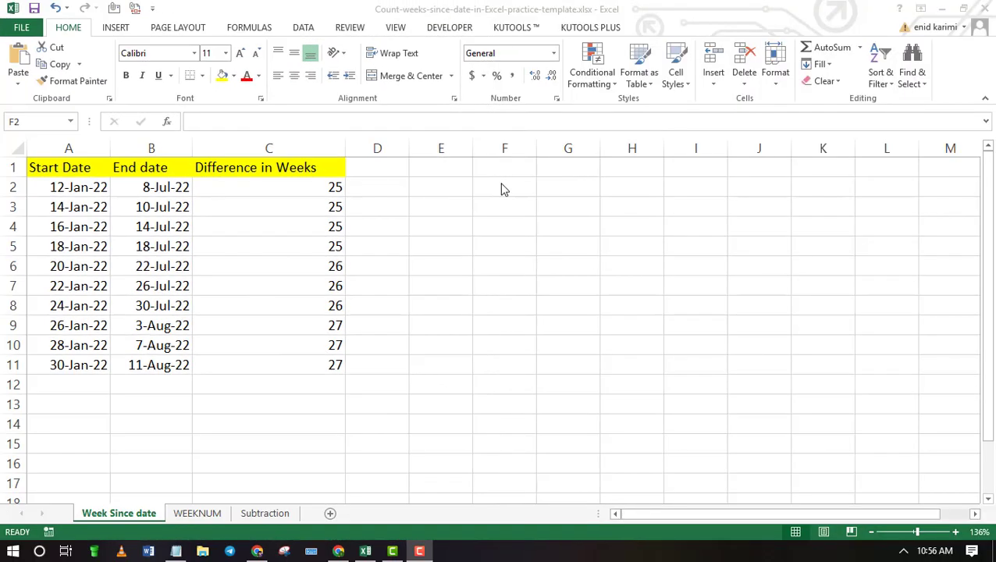
- Enter the headings OLD DATE in cell F2 and CURRENT DATE in cell G2
double_click(503, 187)
text(OLD)
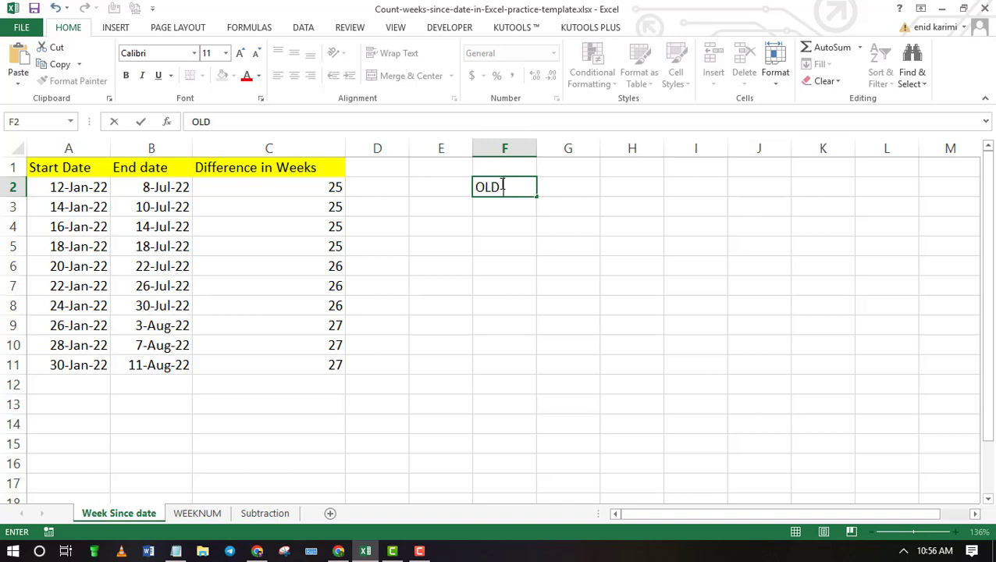
text( DATE)
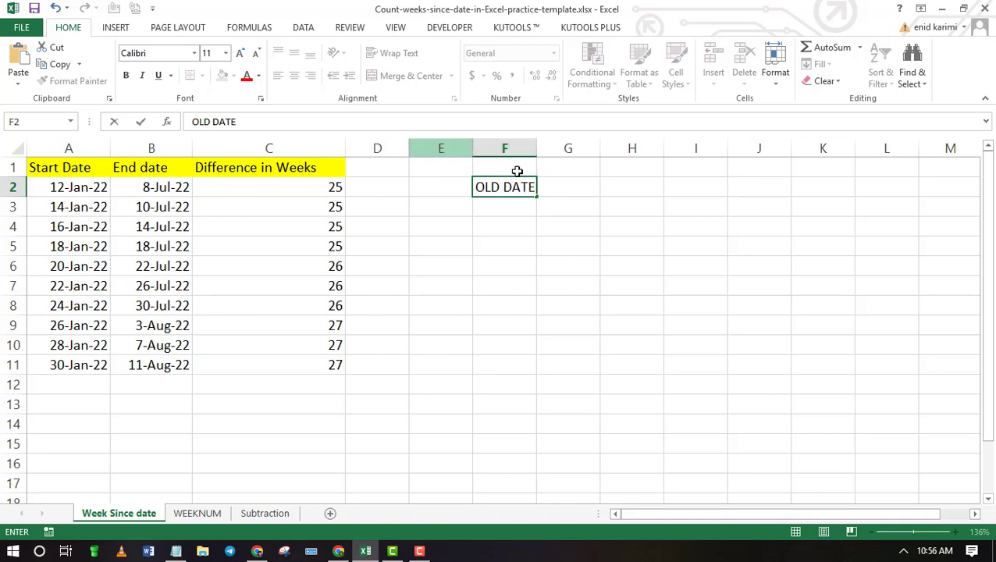
click(571, 189)
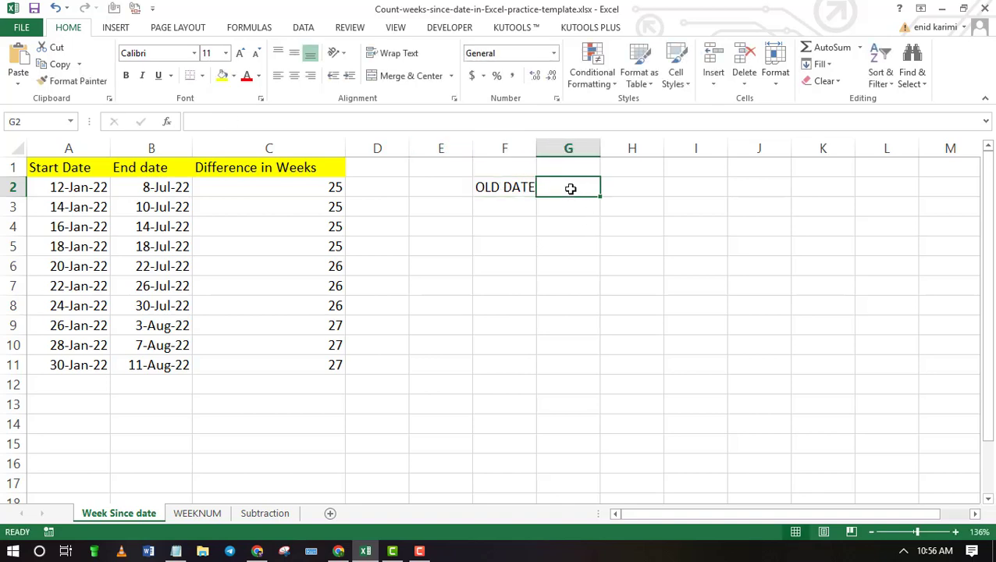
text(CURRENT)
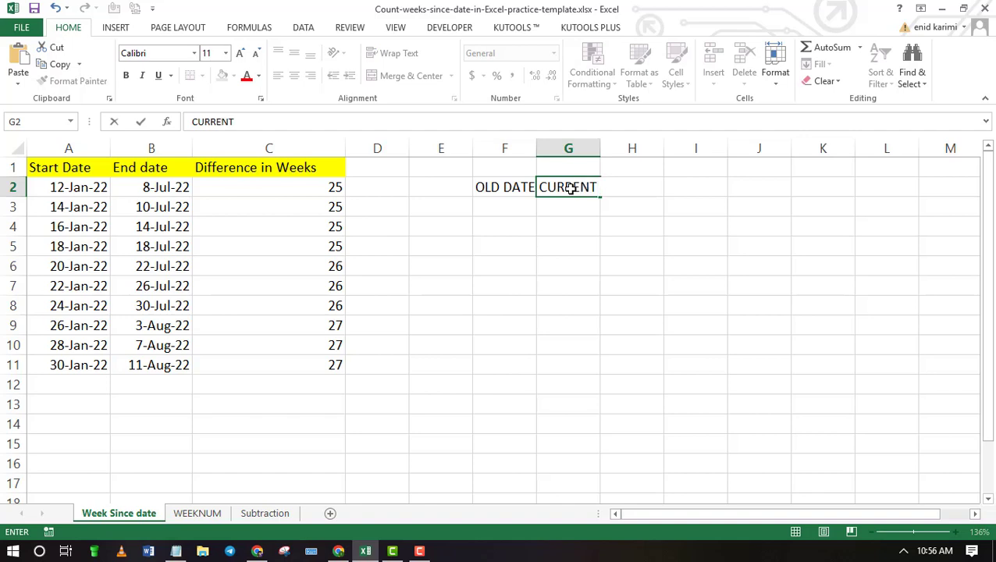
text( dATE)
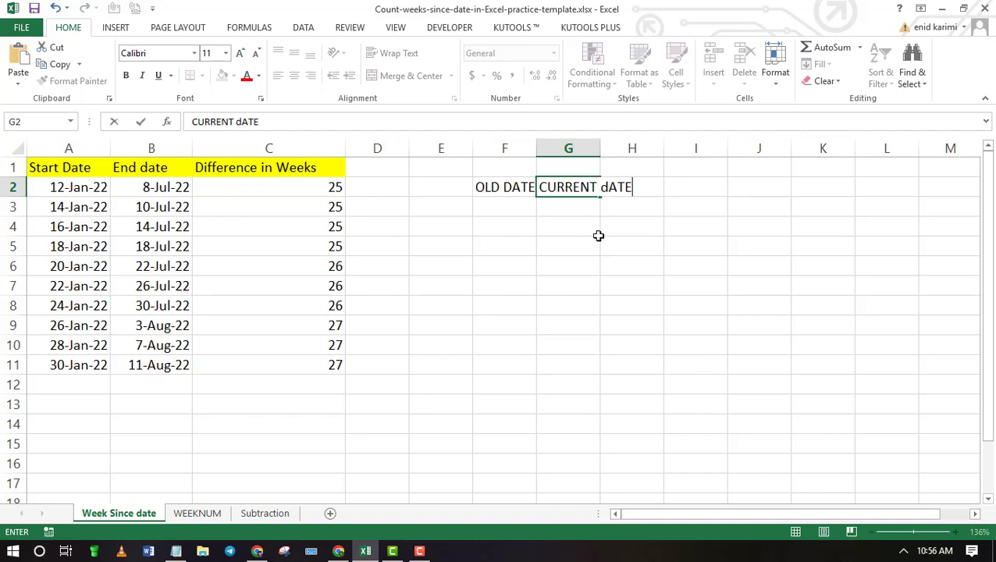
key(BackSpace)
key(BackSpace)
key(BackSpace)
key(BackSpace)
key(BackSpace)
text(DATE)
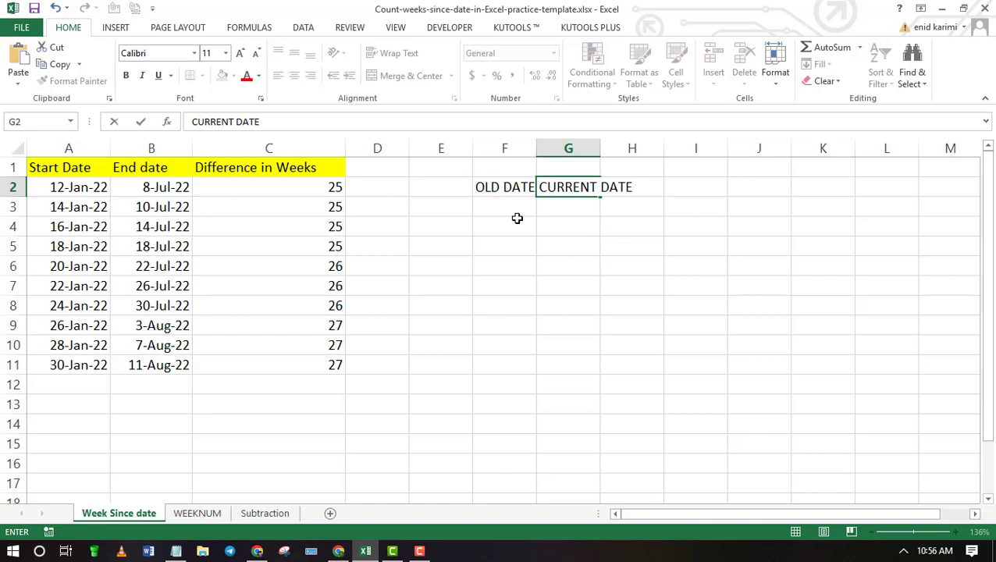
click(516, 218)
- Widen columns F and G to fit their headings and fill F2:G2 with yellow
drag(537, 149, 545, 148)
drag(608, 148, 696, 148)
drag(612, 192, 531, 186)
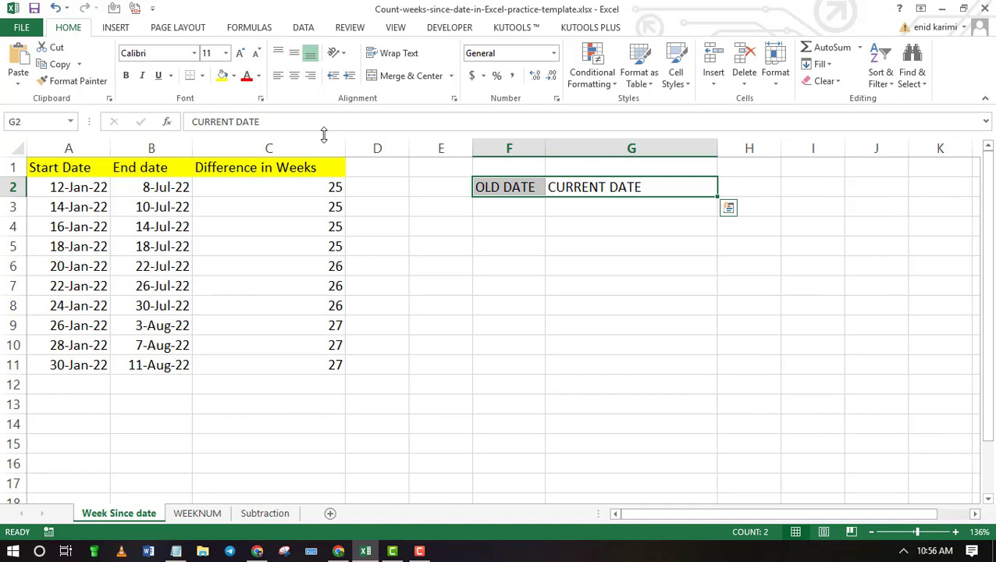
click(222, 76)
click(506, 226)
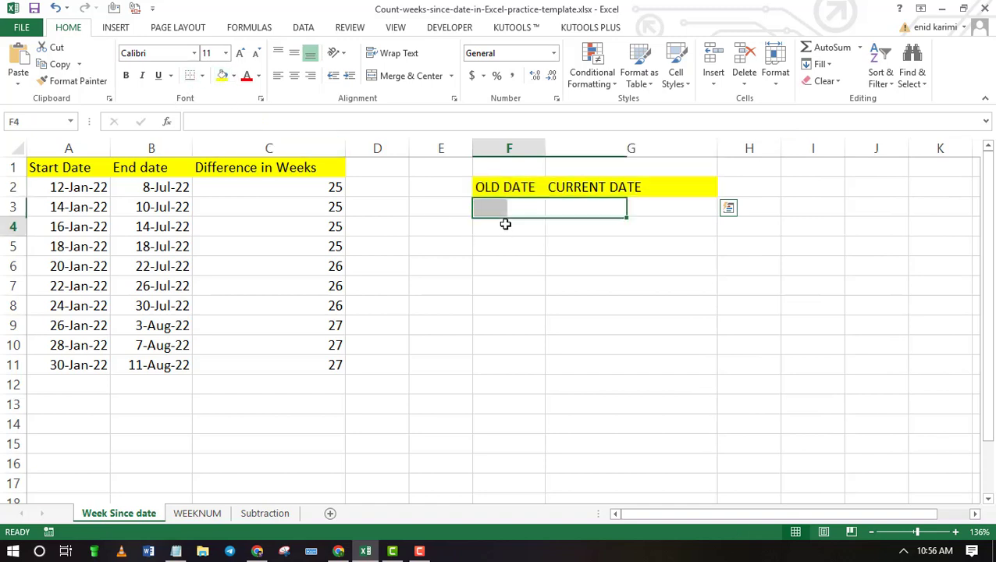
drag(544, 150, 575, 162)
- Enter the date 04-DEC-15 in cell F3 under the OLD DATE heading
click(536, 204)
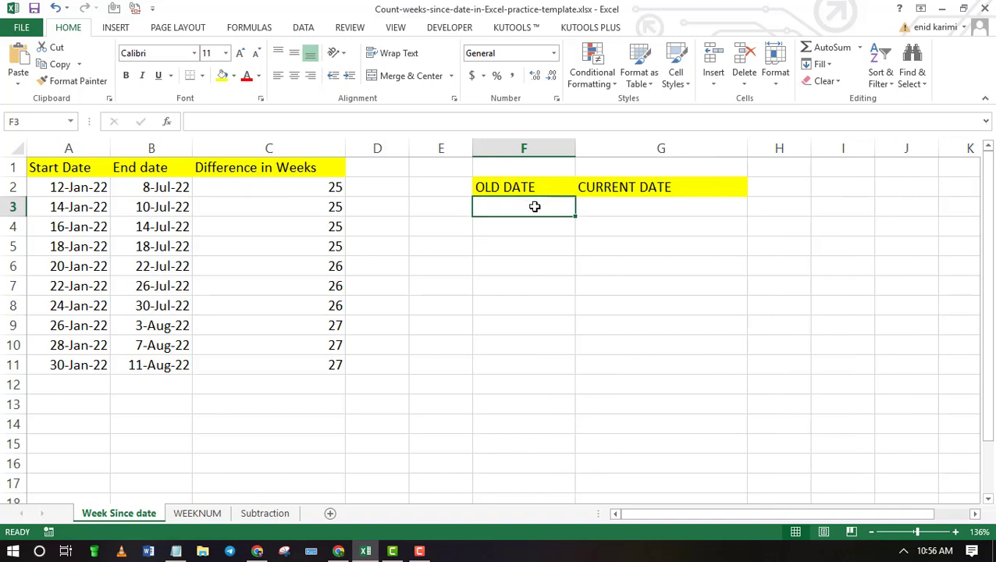
text(=)
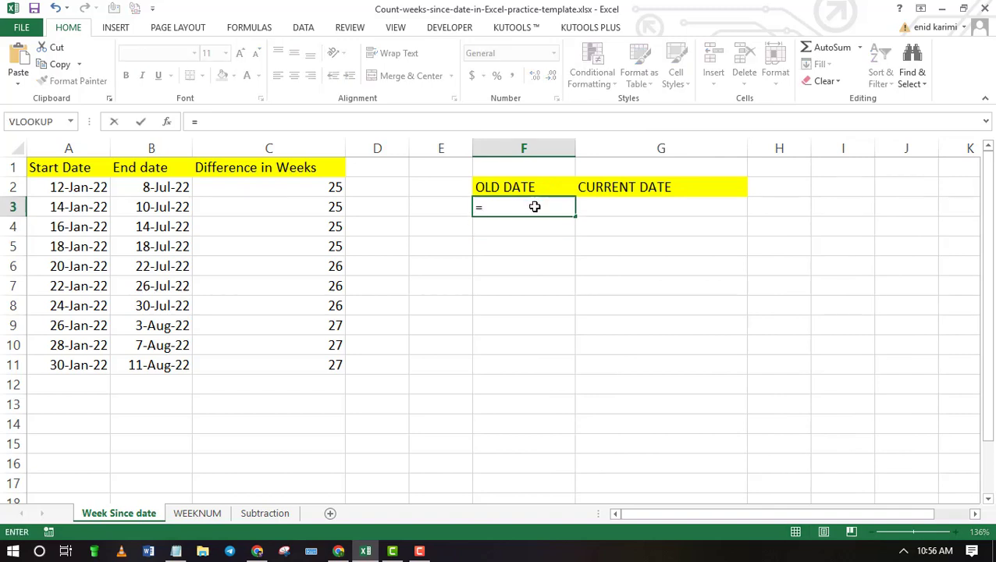
key(BackSpace)
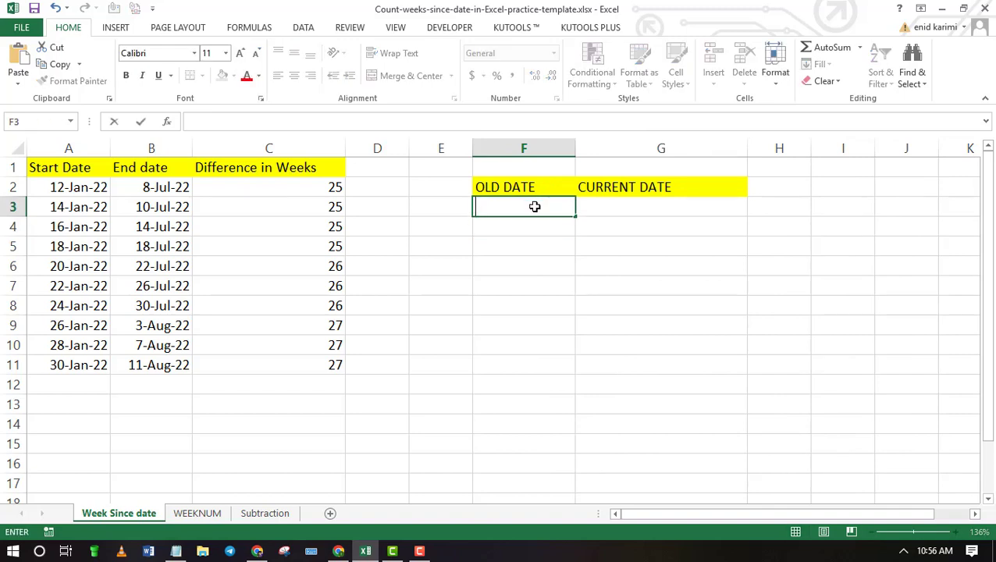
text(04-DEC)
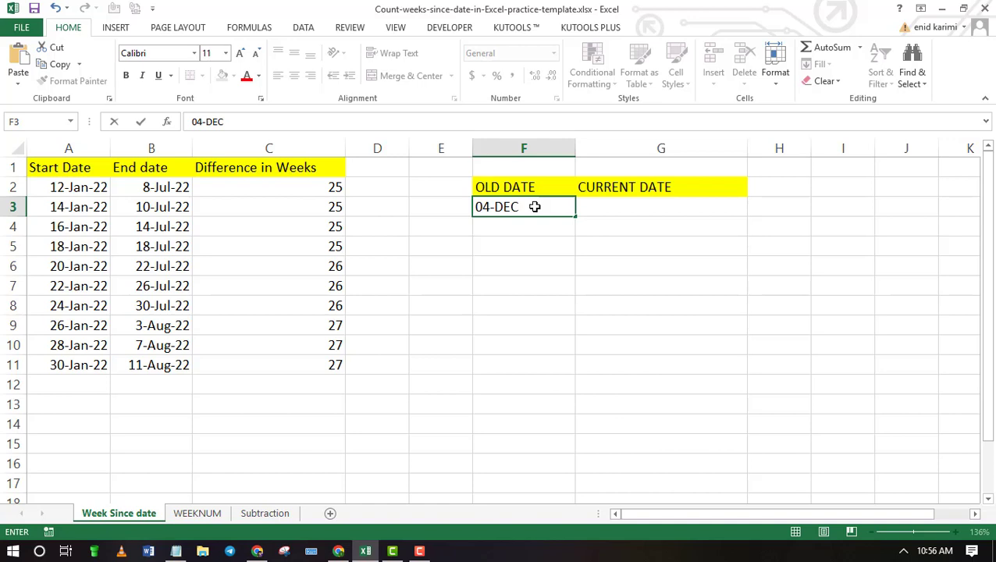
text(-15)
click(610, 211)
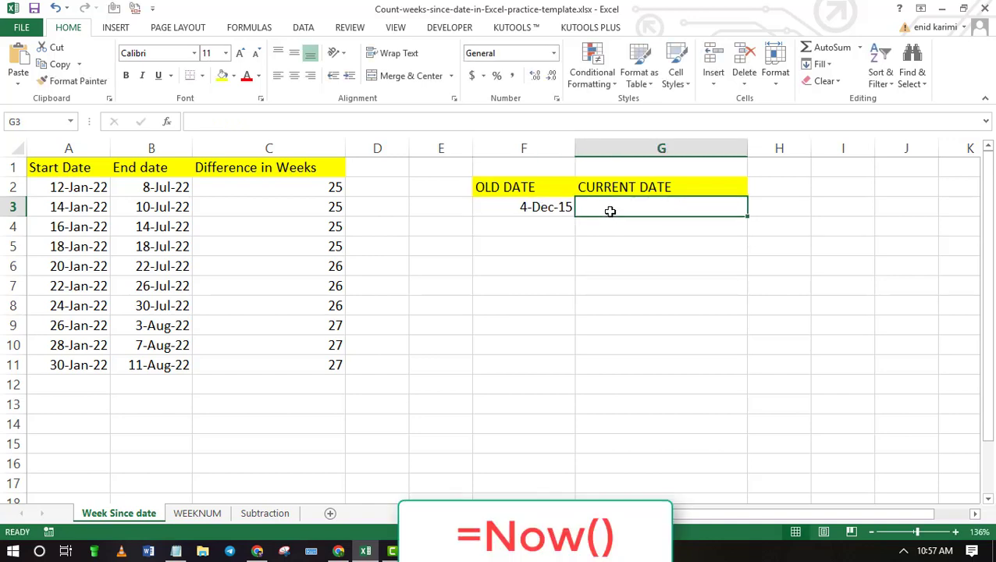
- Enter the formula =NOW() in cell G3 under the CURRENT DATE heading
text(=)
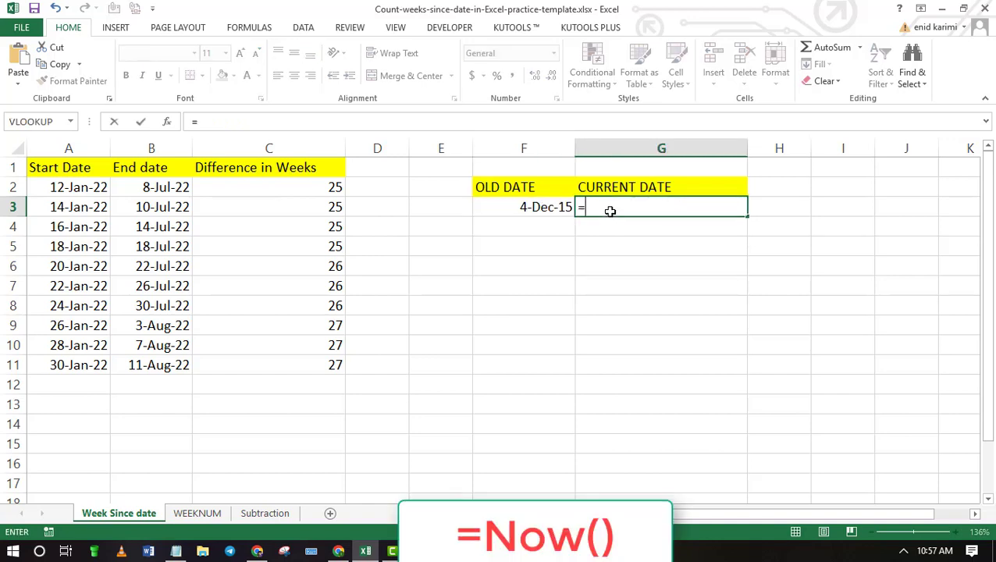
text(now)
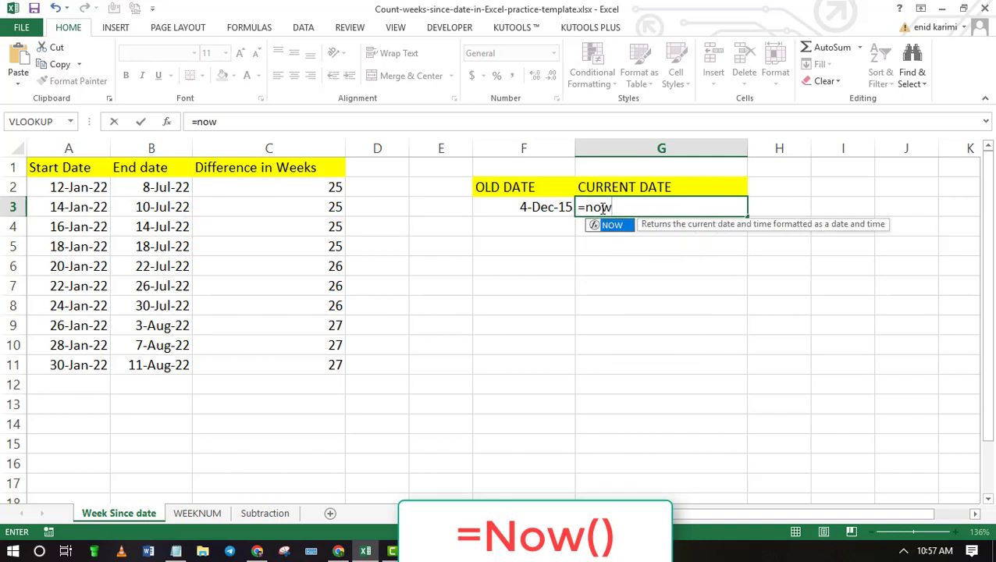
double_click(617, 225)
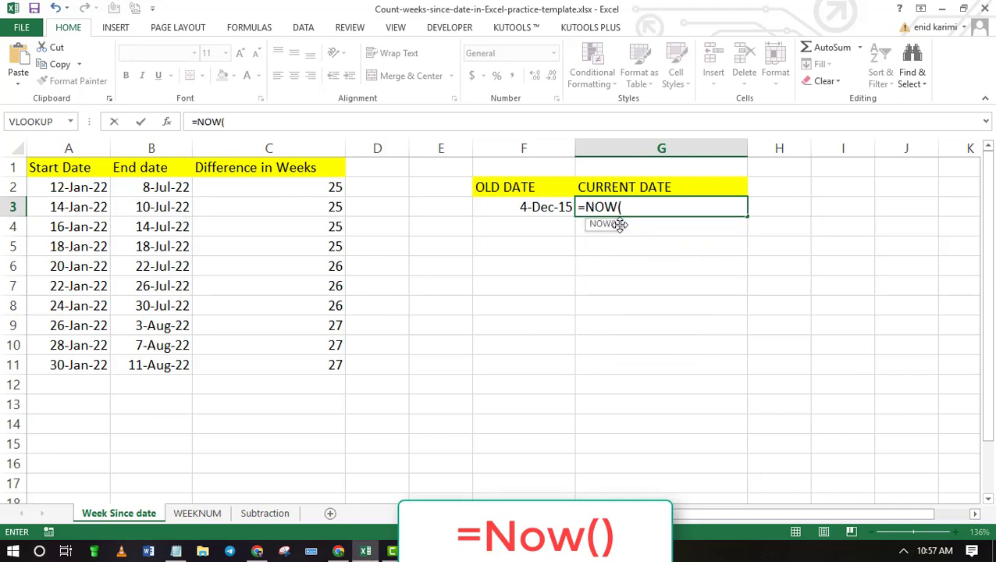
text())
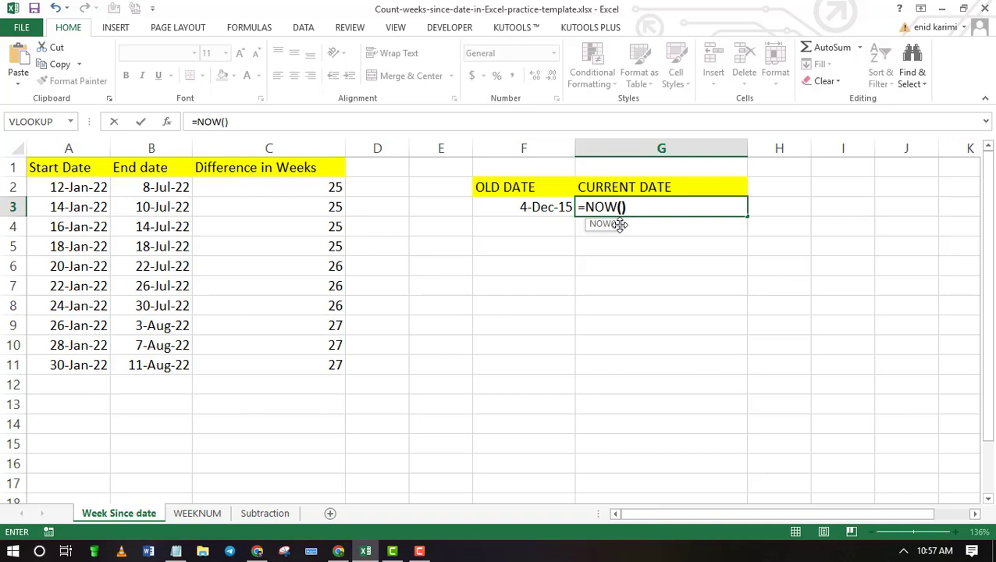
key(Return)
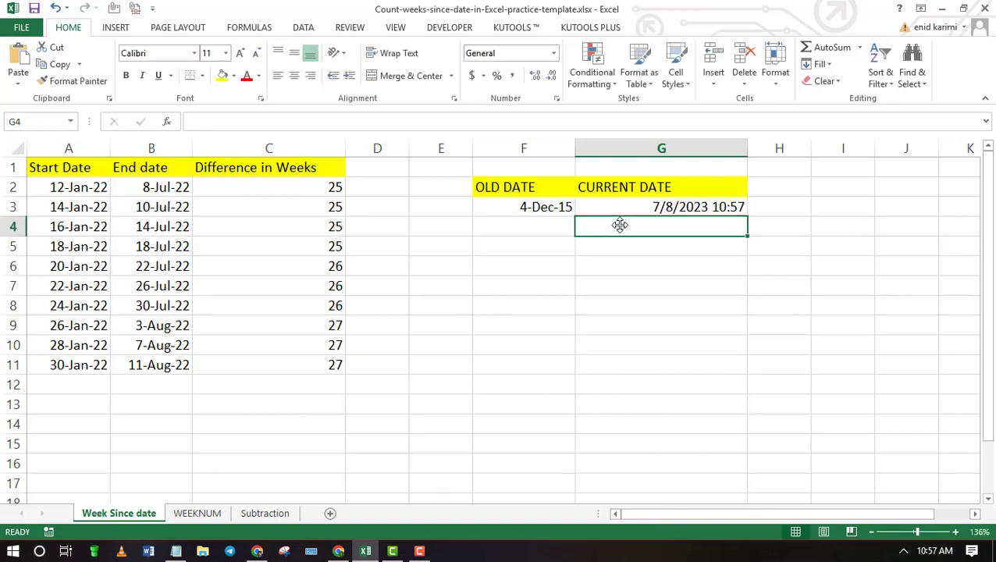
- Add the yellow-filled heading Weeks Since Date in cell H2, with column H widened to fit it
click(757, 190)
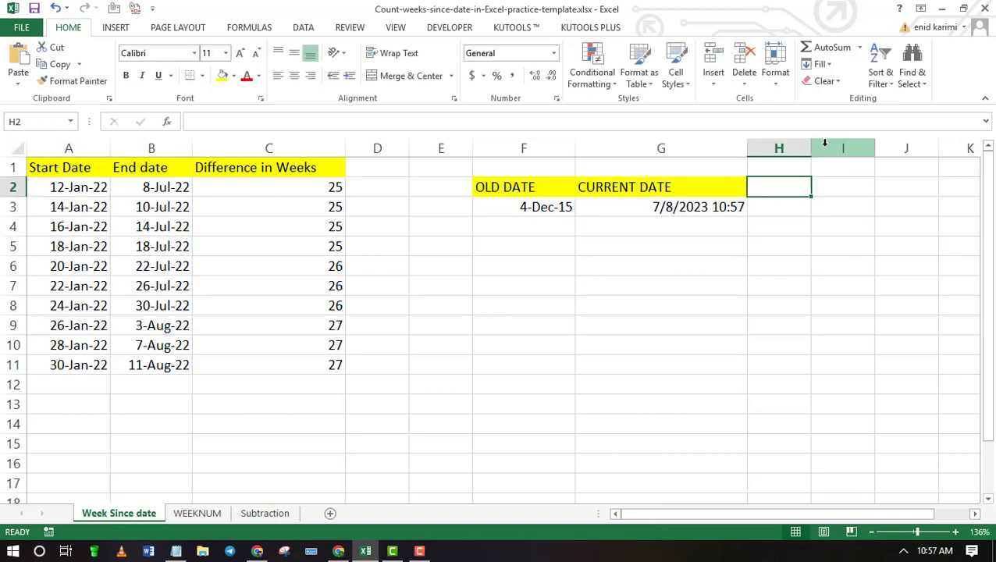
drag(812, 149, 908, 154)
text(W)
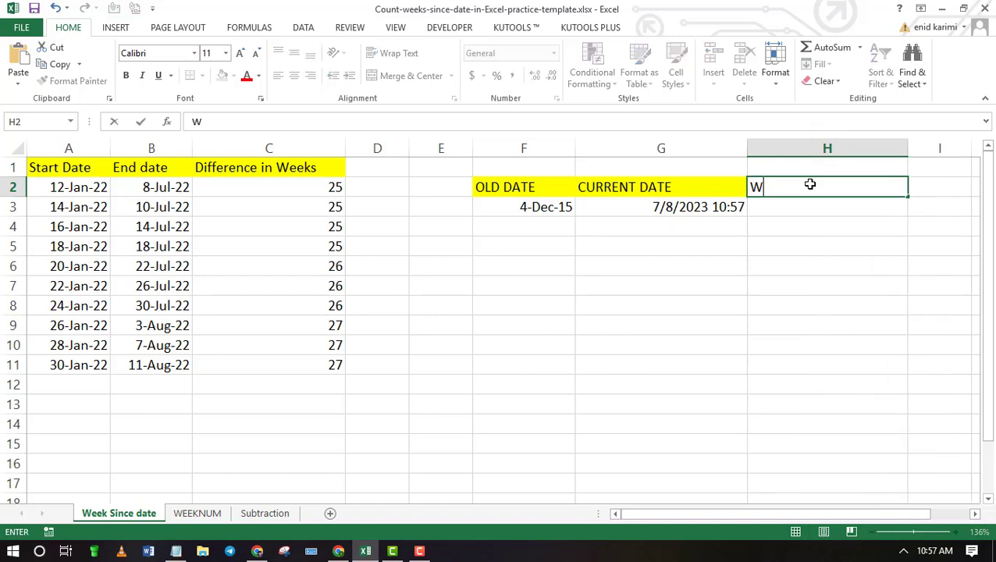
text(eeks Since )
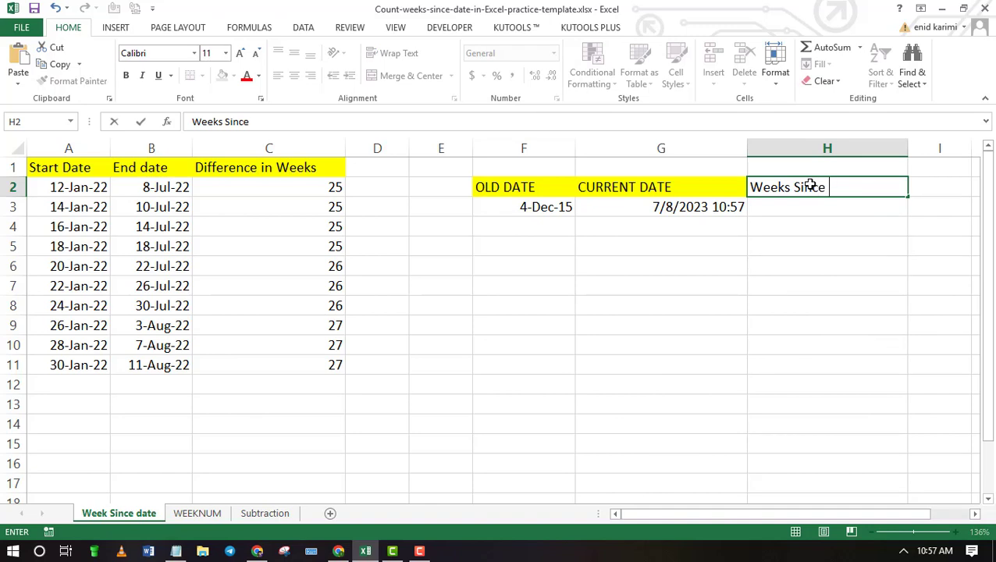
text(Date)
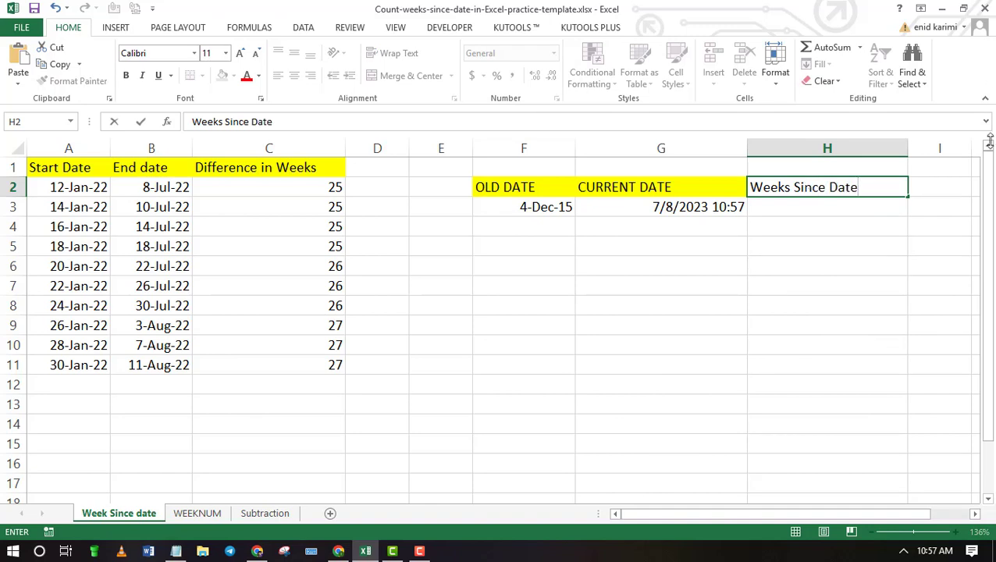
click(892, 271)
click(847, 188)
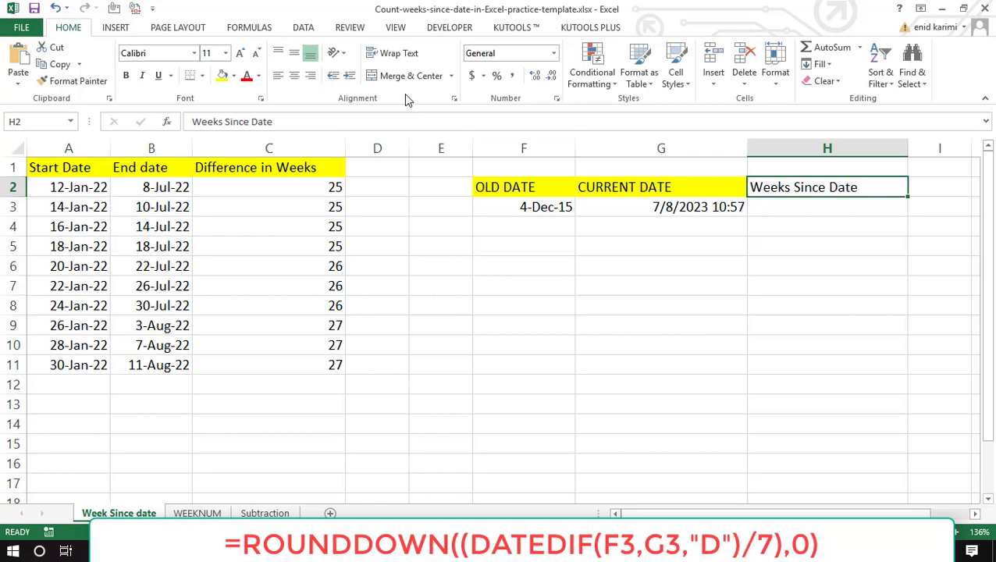
click(222, 75)
- Enter the formula =ROUNDDOWN((DATEDIF(F3,G3,"D")/7),0) in cell H3 to count the weeks between the old and current dates
click(804, 208)
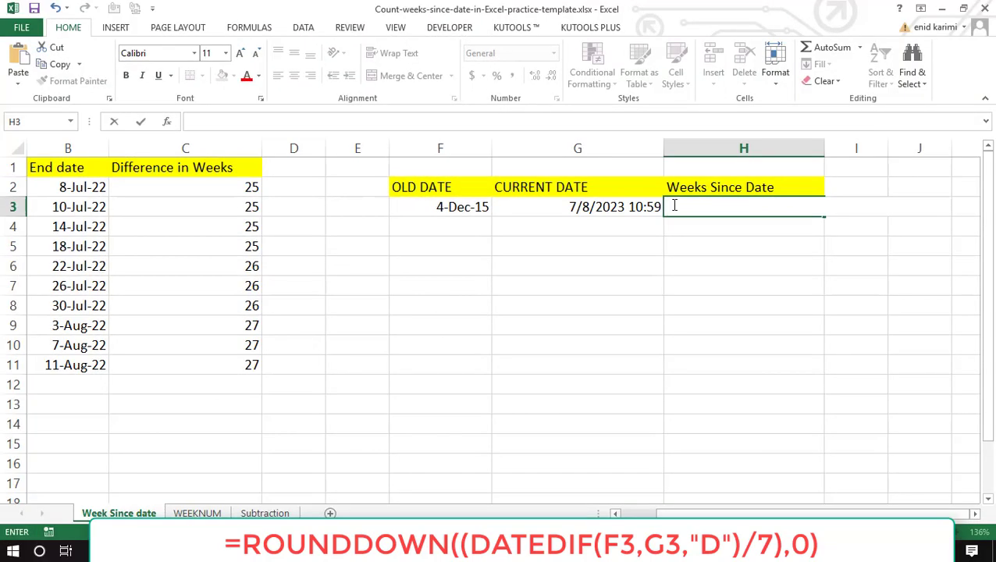
double_click(667, 190)
text(=ro)
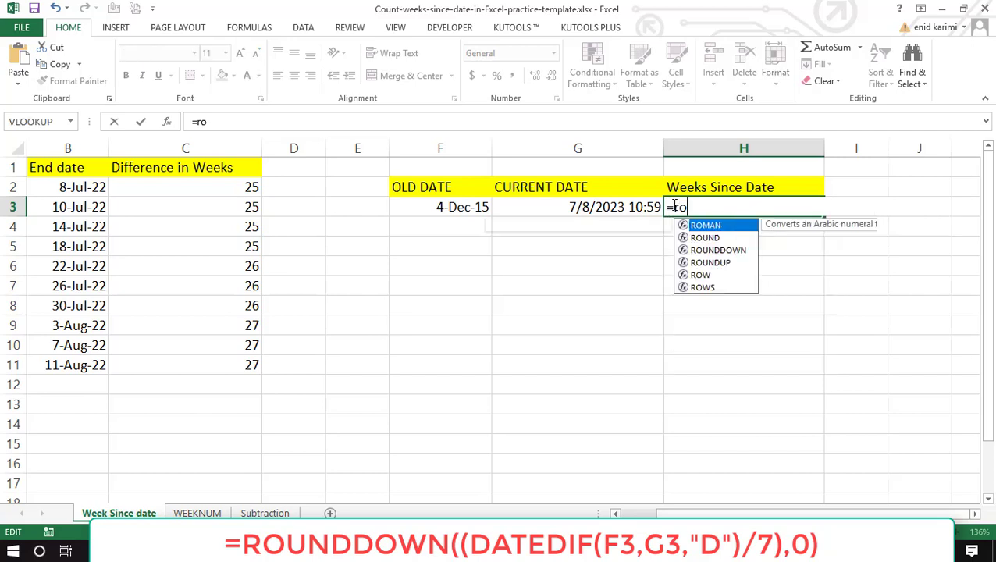
text(und)
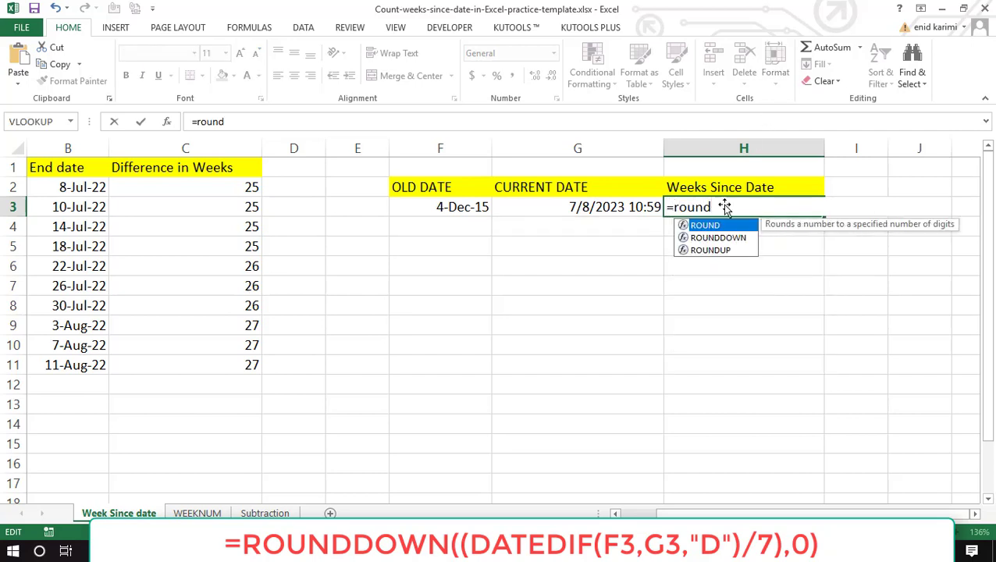
click(725, 240)
double_click(724, 240)
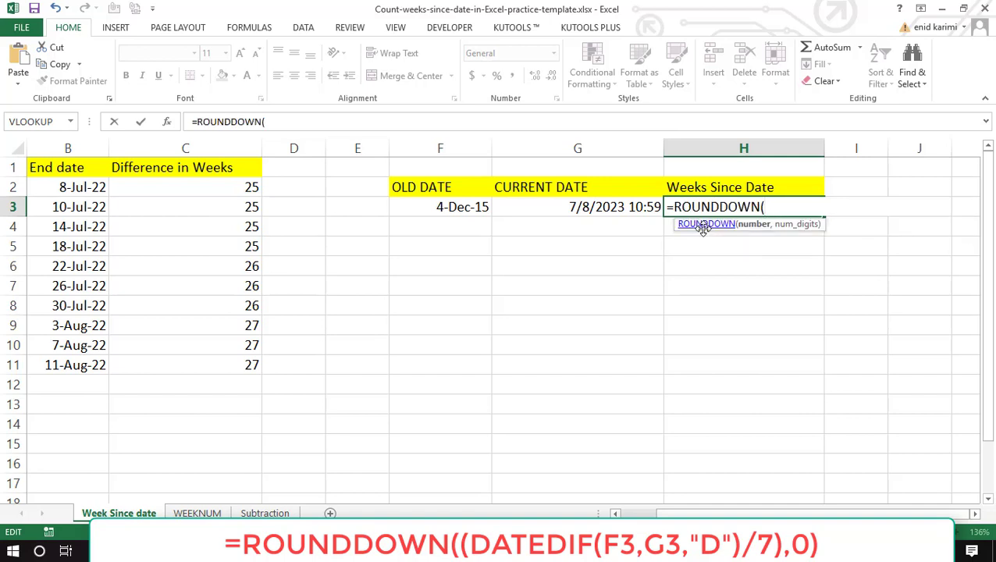
text(()
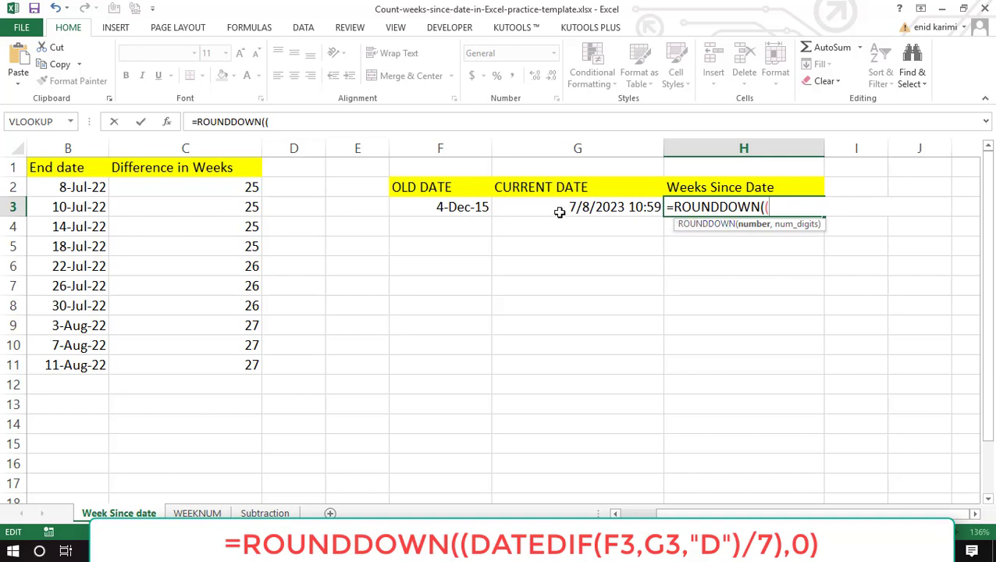
text(DA)
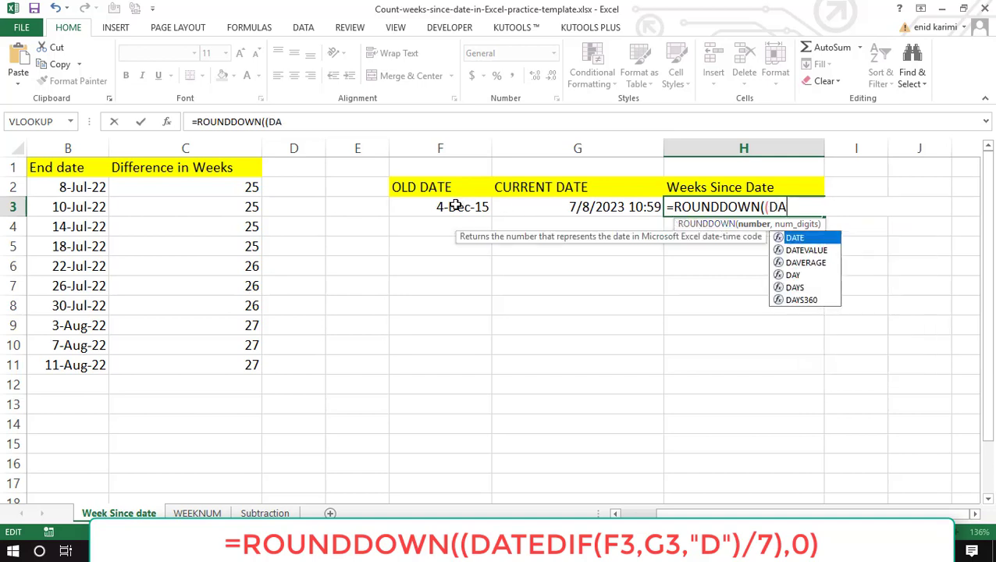
text(TEDIF)
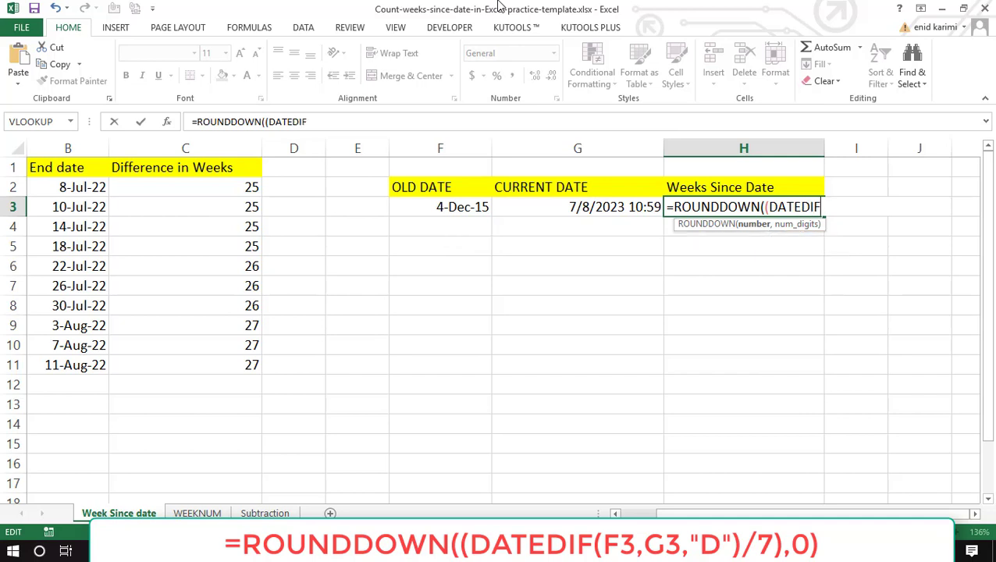
text(()
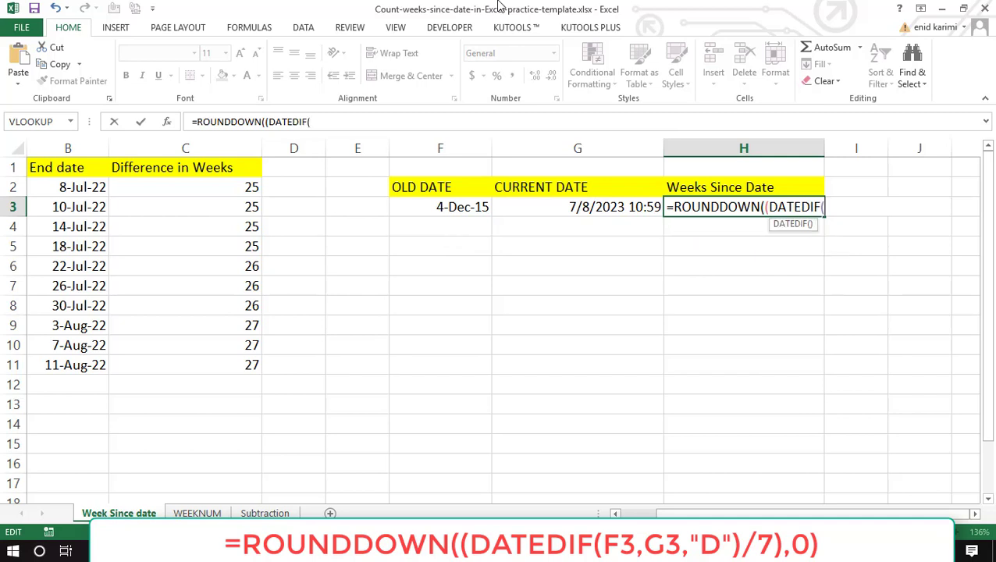
click(458, 206)
text(,)
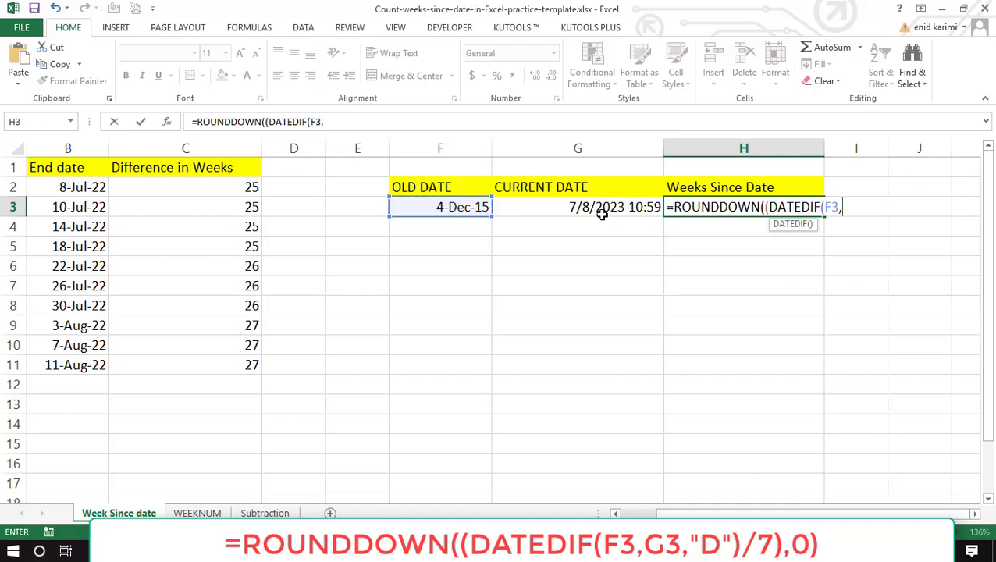
click(602, 216)
text(,)
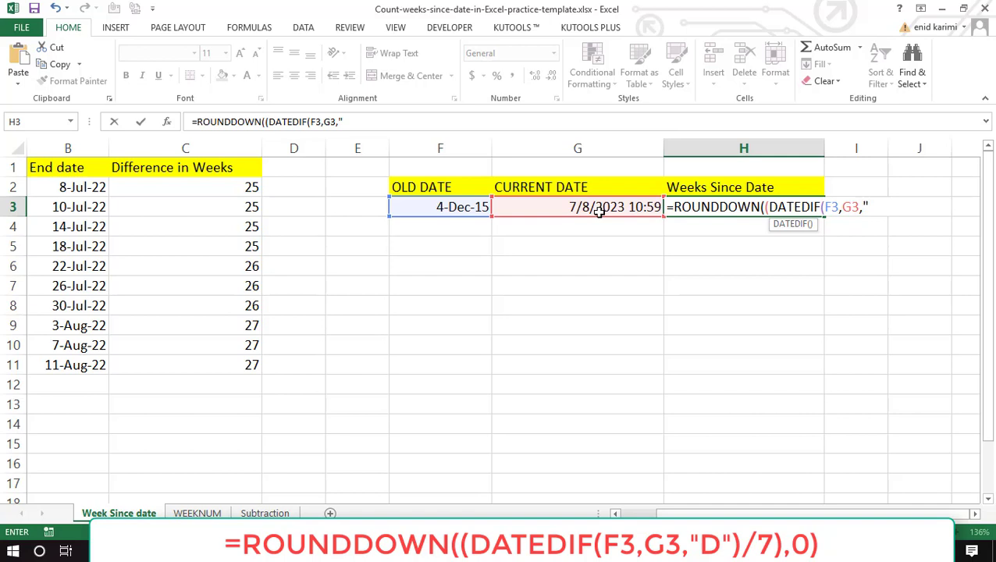
text("D")/)
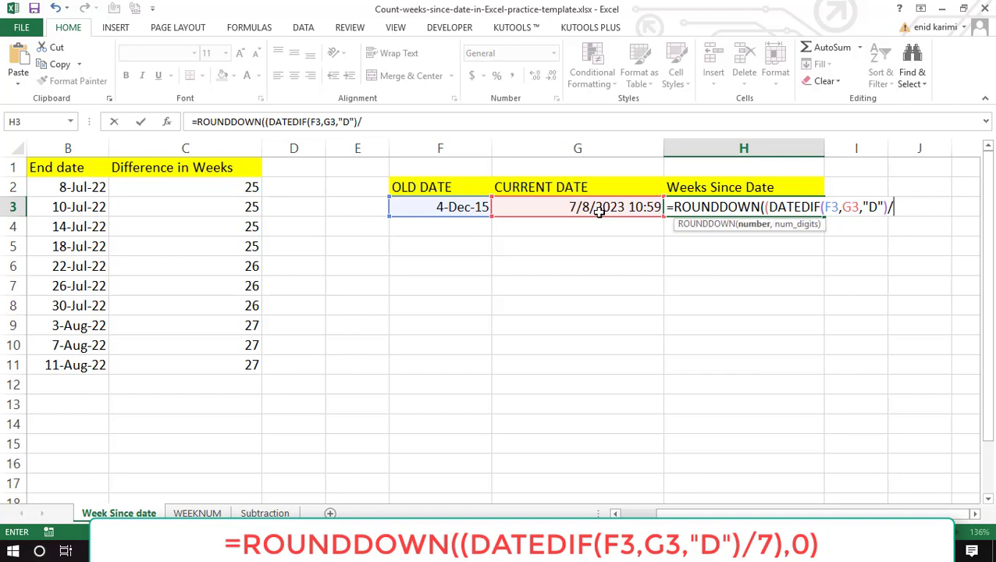
text(7),)
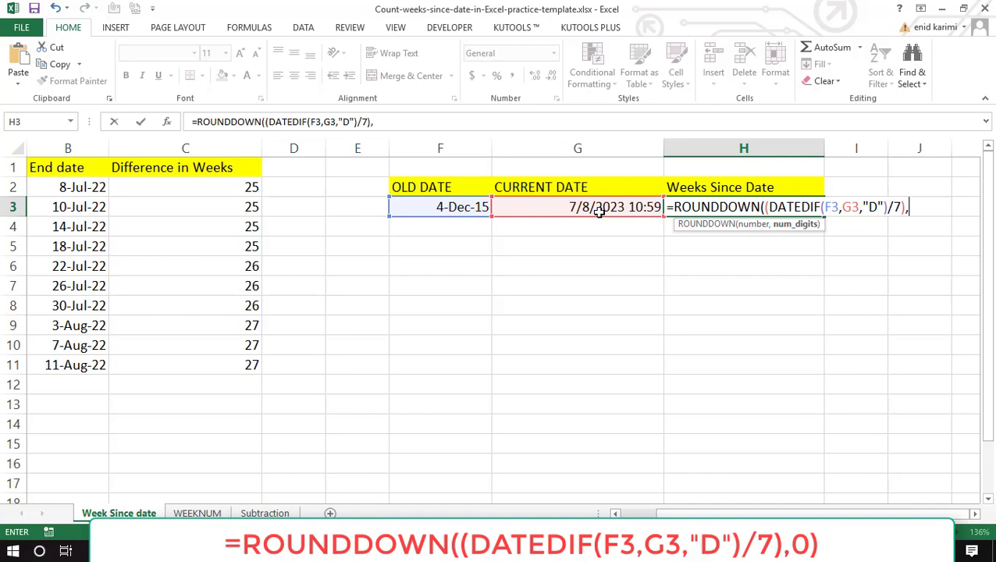
text(0))
key(Return)
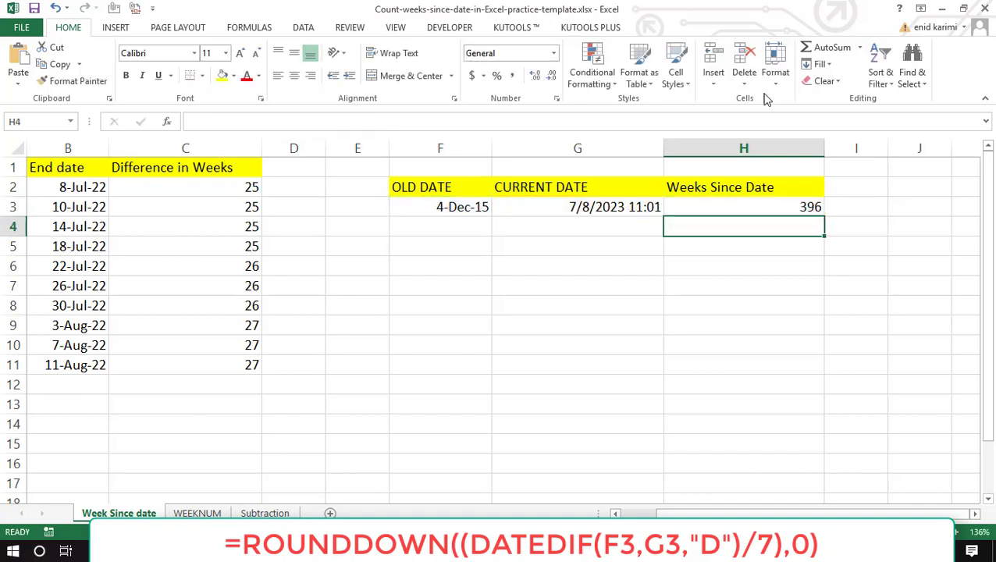
click(736, 204)
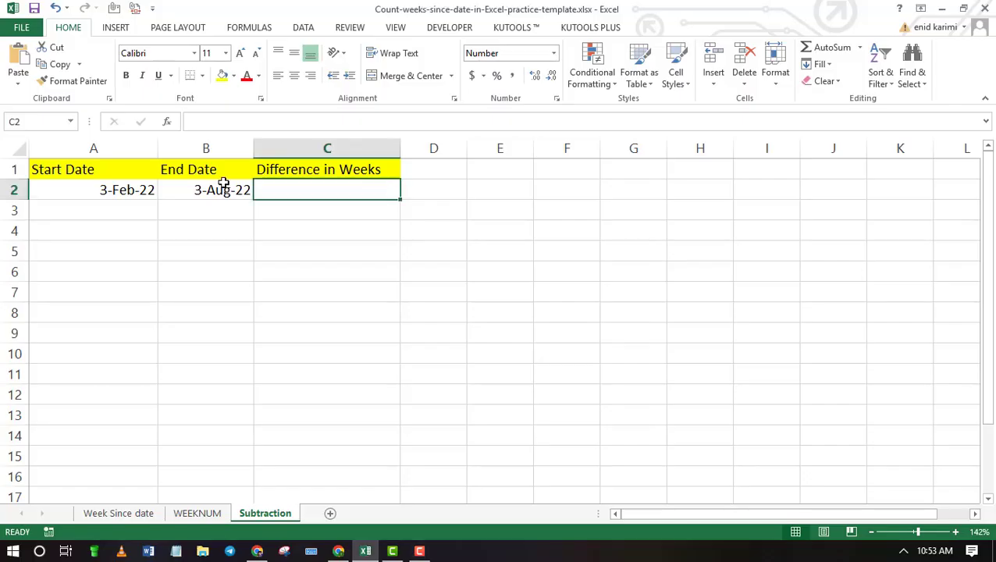
- Enter the formula =("3-AUG-22"-"3-FEB-22")/7 in cell C2 of the Subtraction sheet
click(224, 190)
click(92, 195)
click(289, 193)
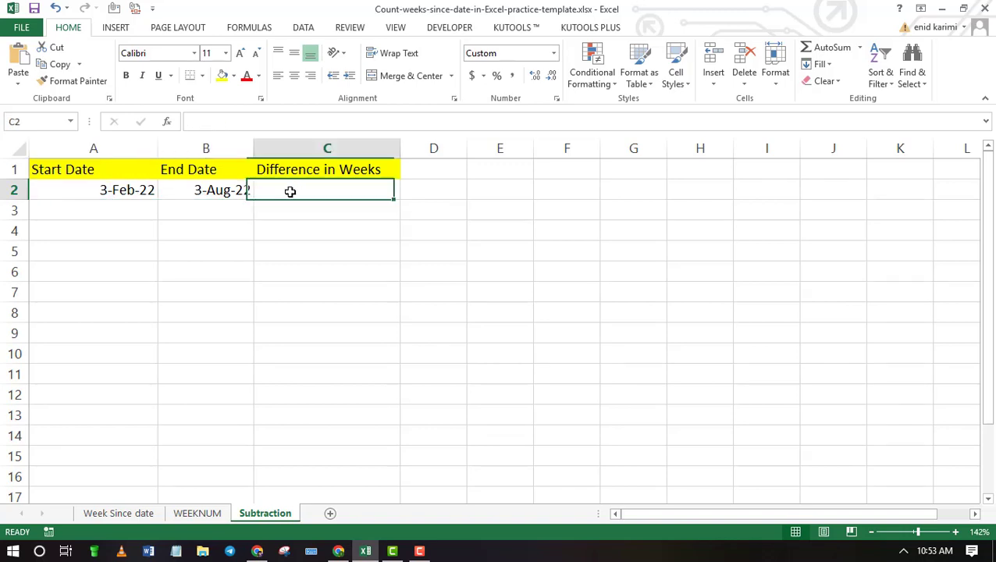
text(=)
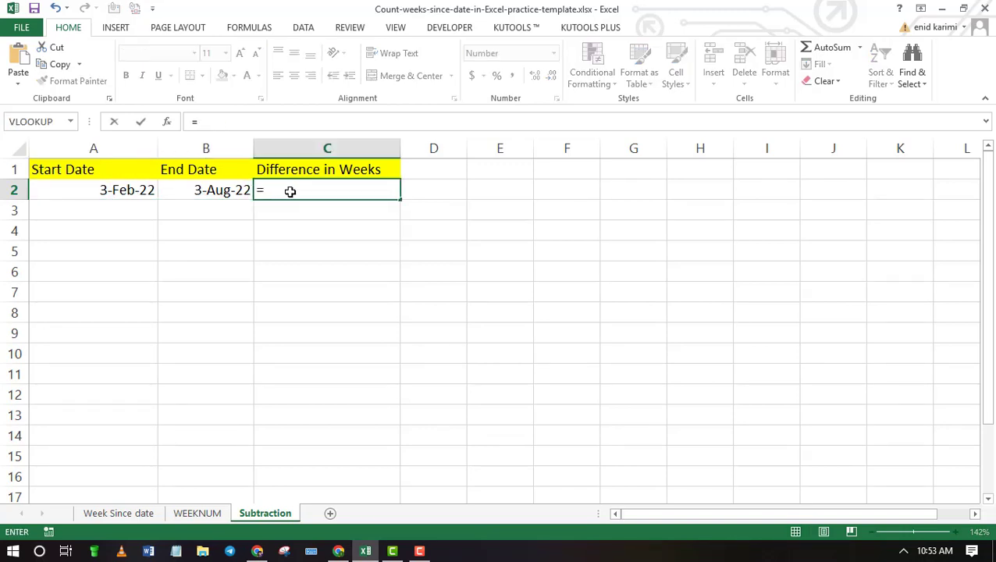
text(("3-AUG)
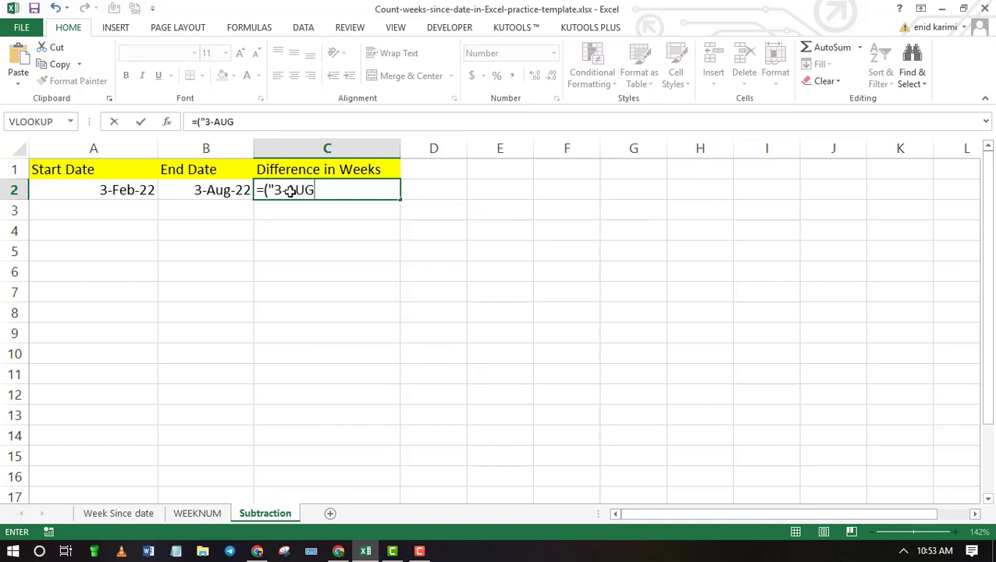
text(-22"-"3-FEB)
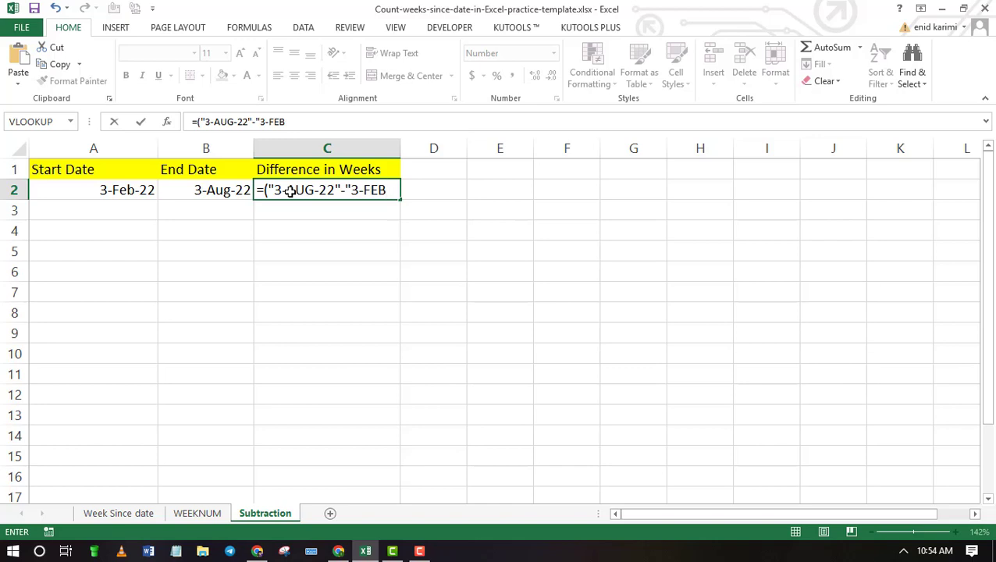
text(-22")/7)
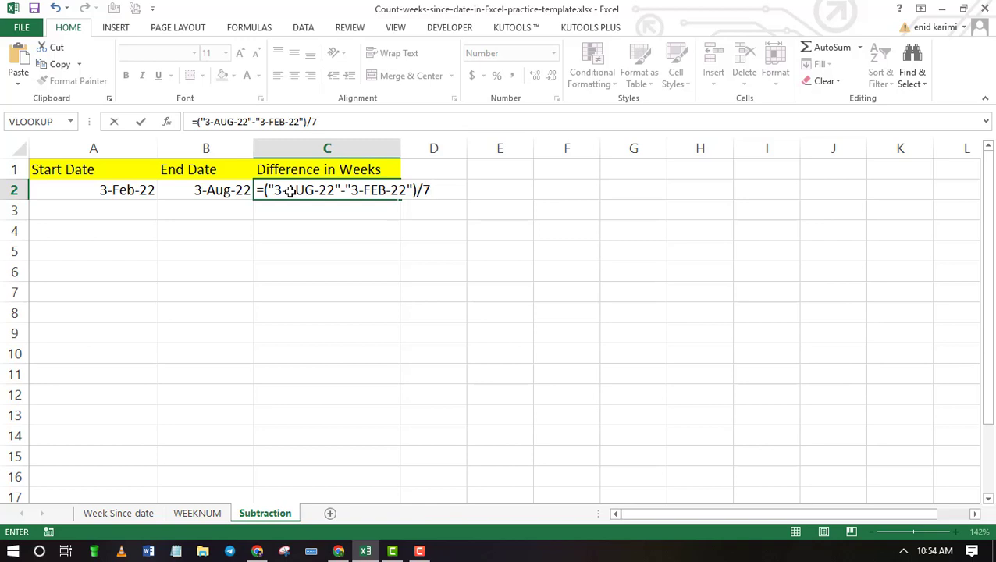
key(Return)
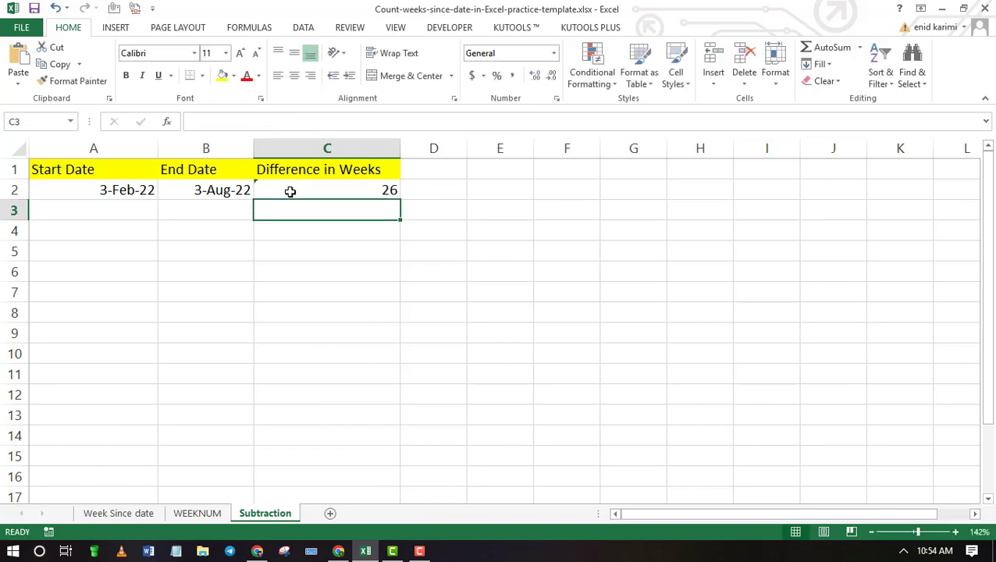
click(346, 189)
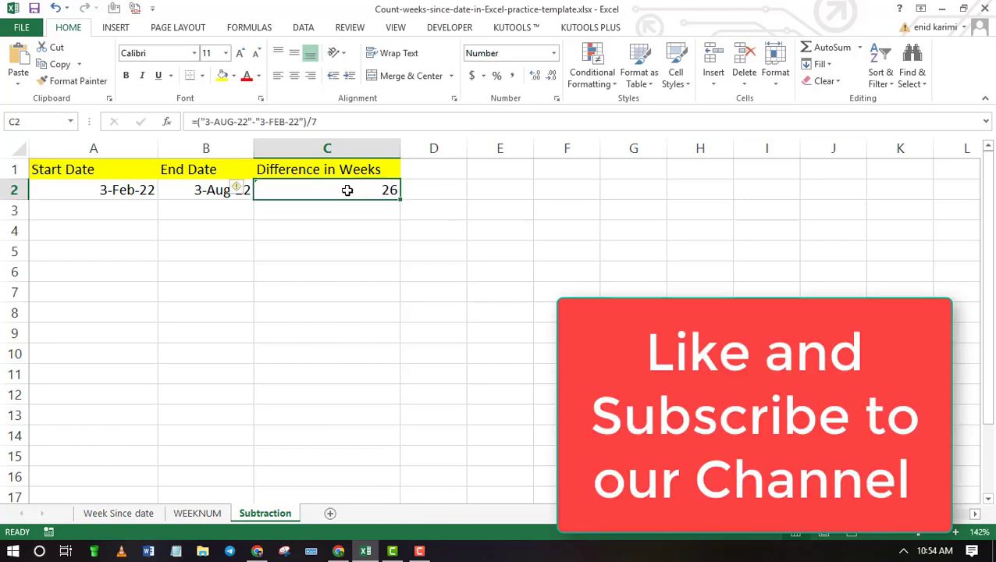
click(358, 204)
click(351, 187)
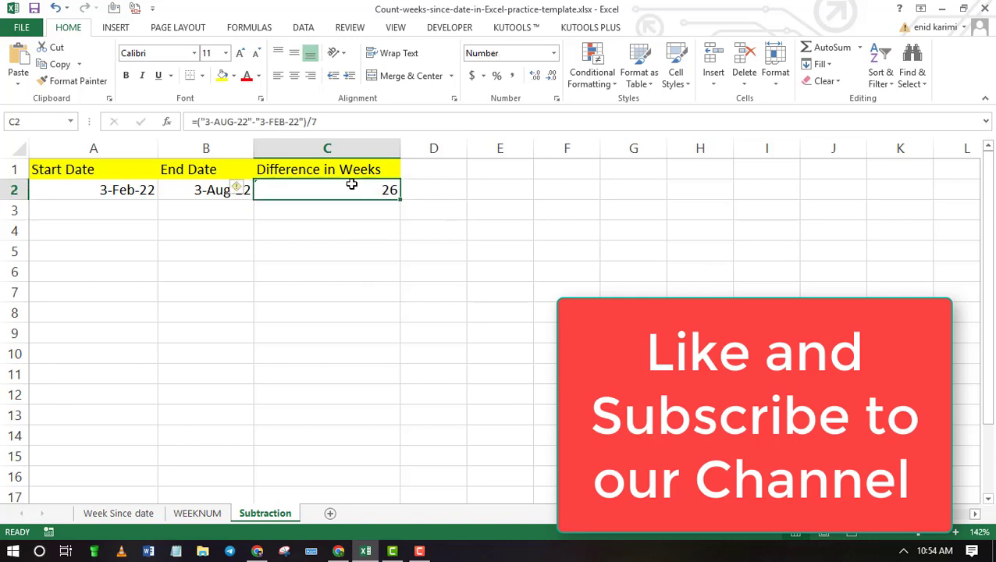